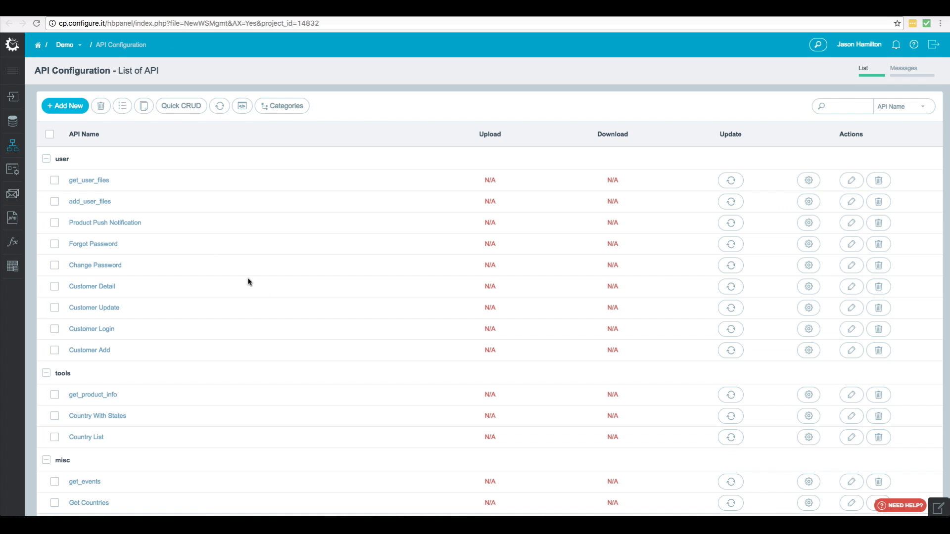
# Create a new API named get_country_state in the Misc category and proceed to its configuration
pyautogui.click(65, 107)
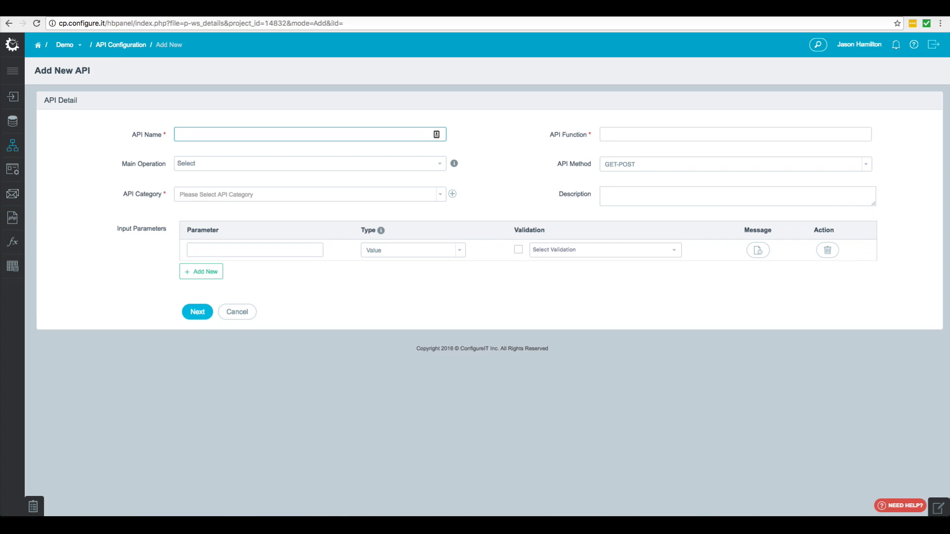
pyautogui.write('get_cout')
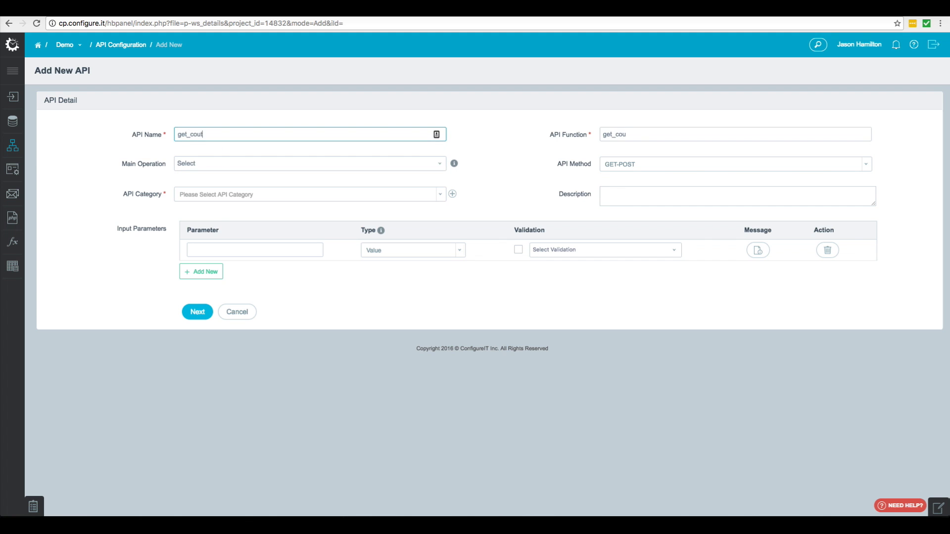
pyautogui.press('BackSpace')
pyautogui.write('ntry_state')
pyautogui.click(212, 198)
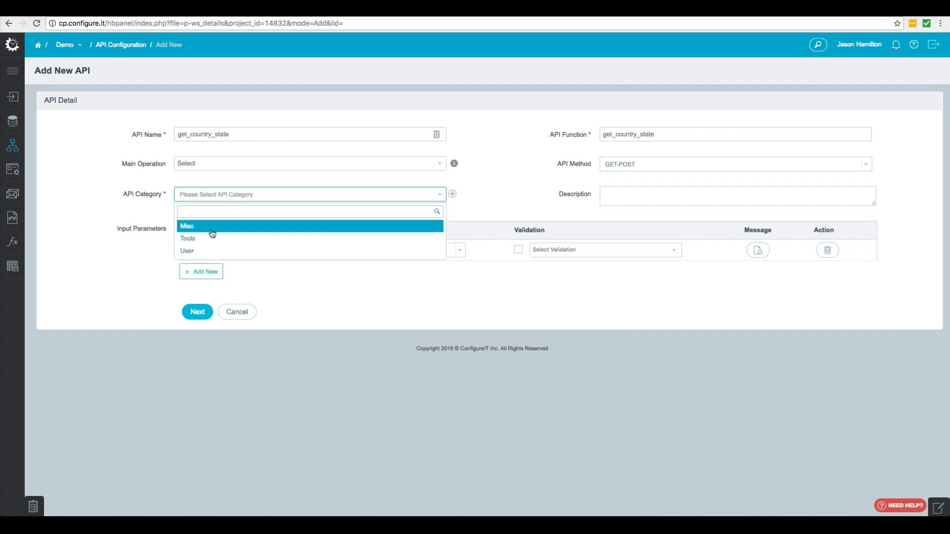
pyautogui.click(212, 232)
pyautogui.click(198, 317)
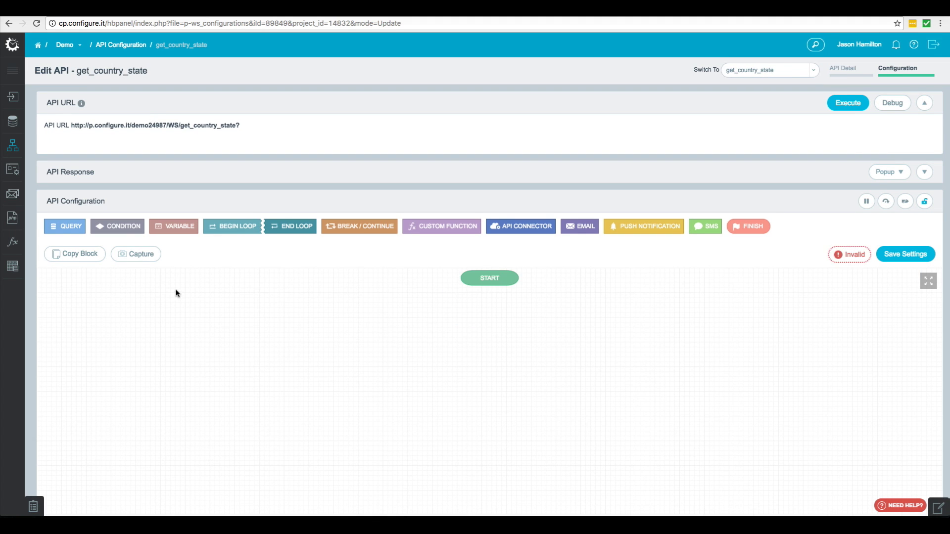
# Add a Query block to the flow with mod_country as main table and a maximum of 25 records
pyautogui.click(64, 228)
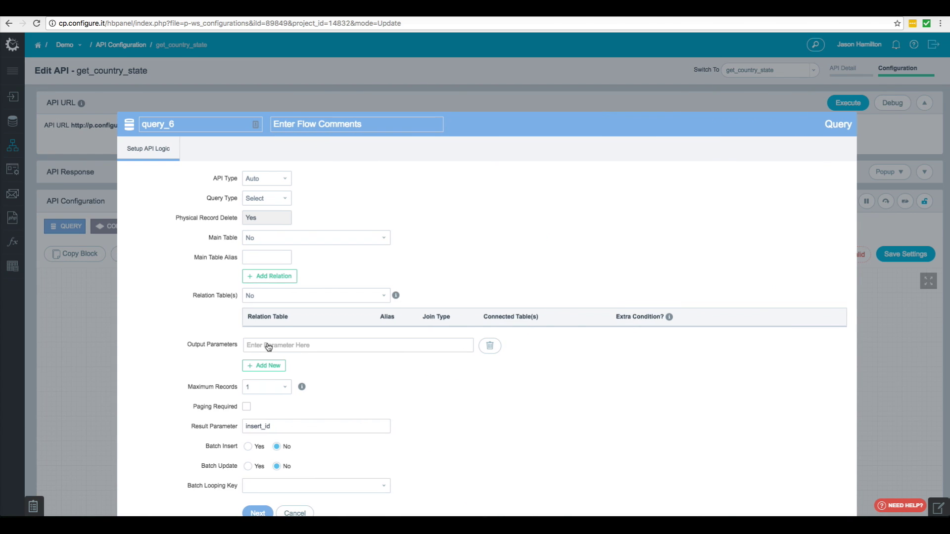
pyautogui.click(265, 240)
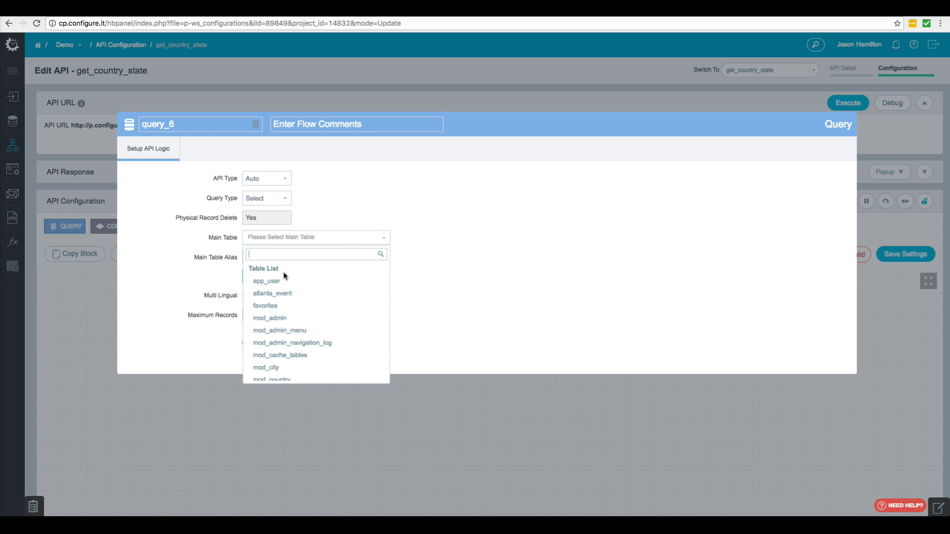
pyautogui.write('mod')
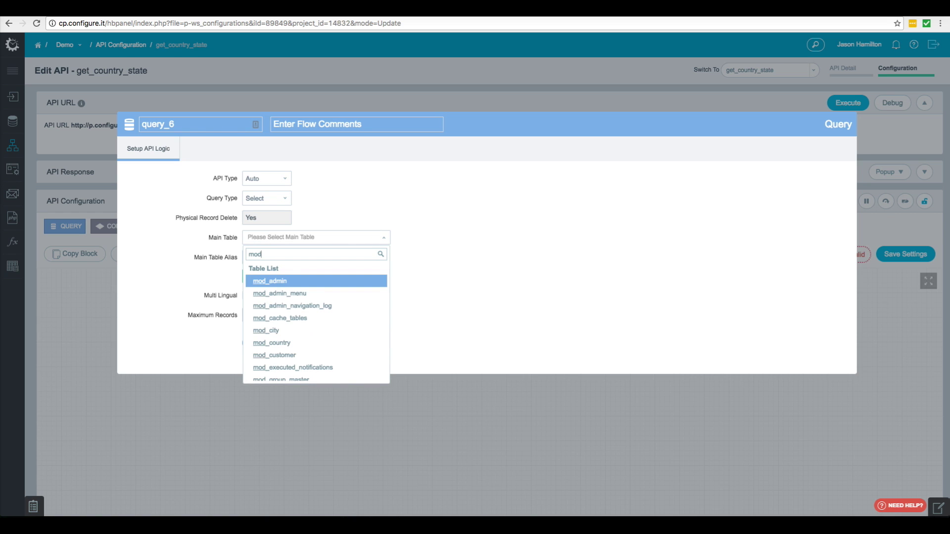
pyautogui.click(287, 343)
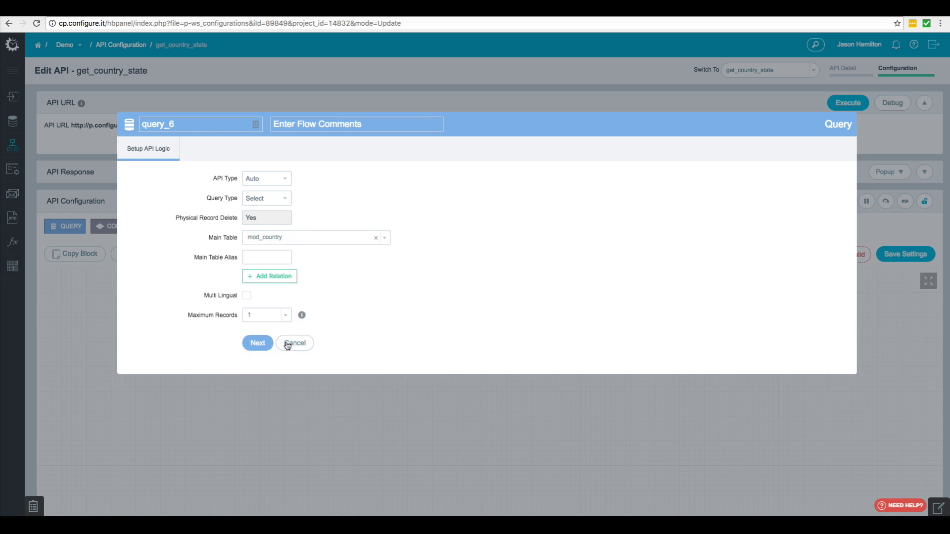
pyautogui.click(259, 315)
pyautogui.click(268, 422)
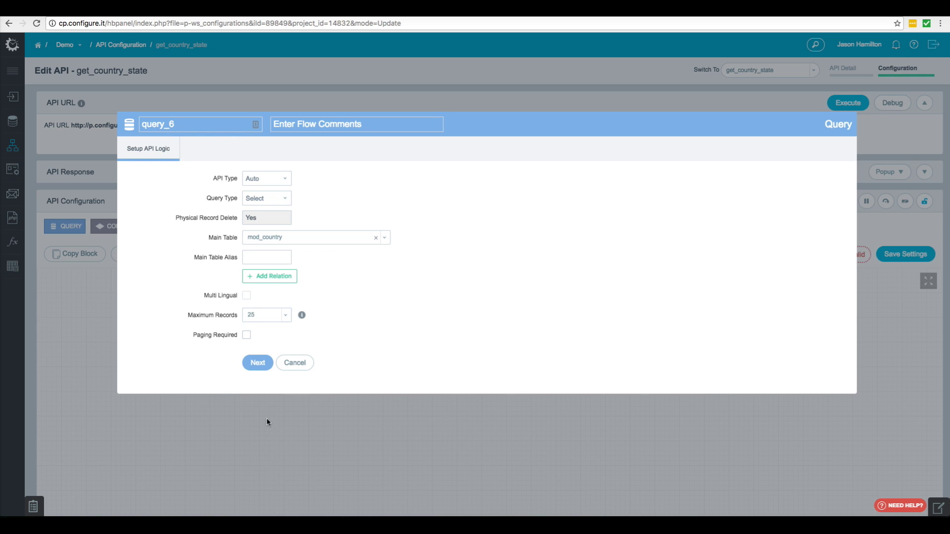
pyautogui.click(258, 366)
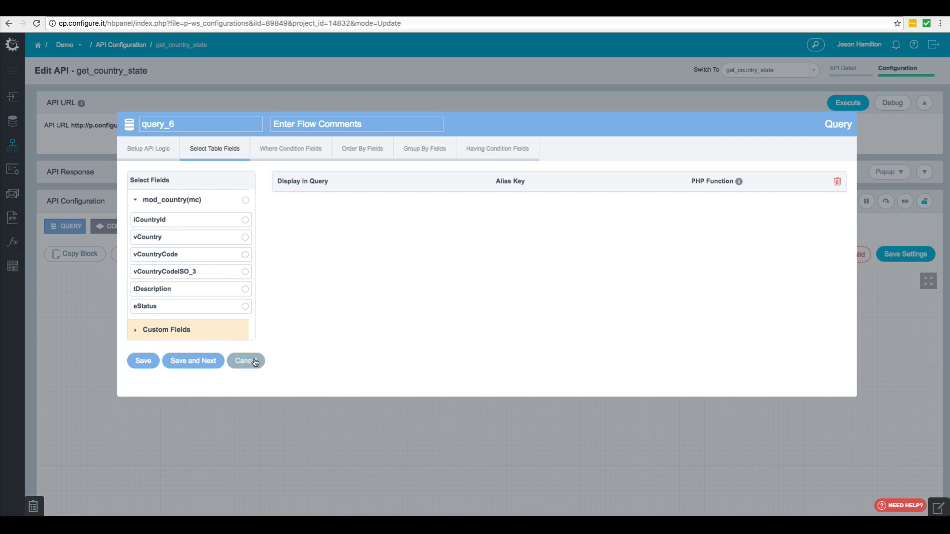
# Select the iCountryId, vCountry and vCountryCode fields of mod_country for the query
pyautogui.click(229, 220)
pyautogui.click(230, 239)
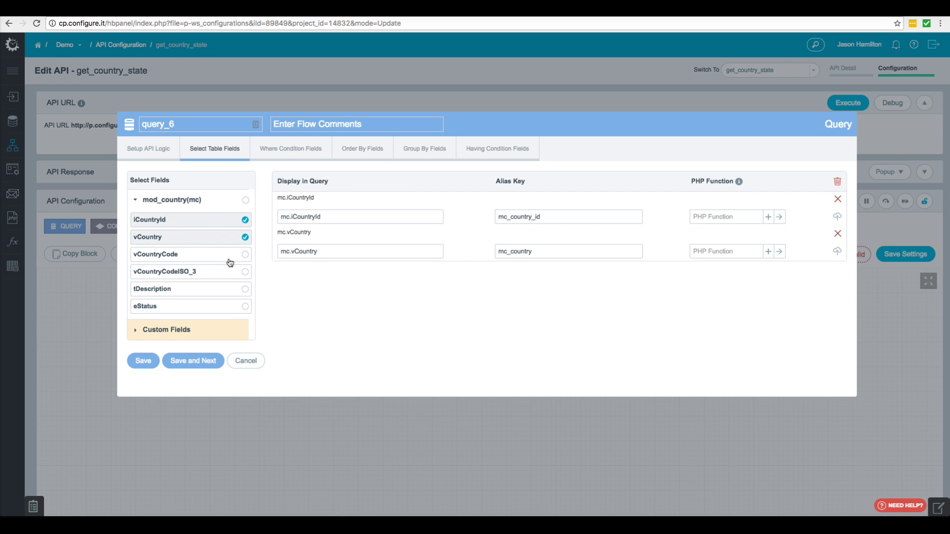
pyautogui.click(220, 256)
# Rename the query as get_country_list and save it
pyautogui.doubleClick(191, 125)
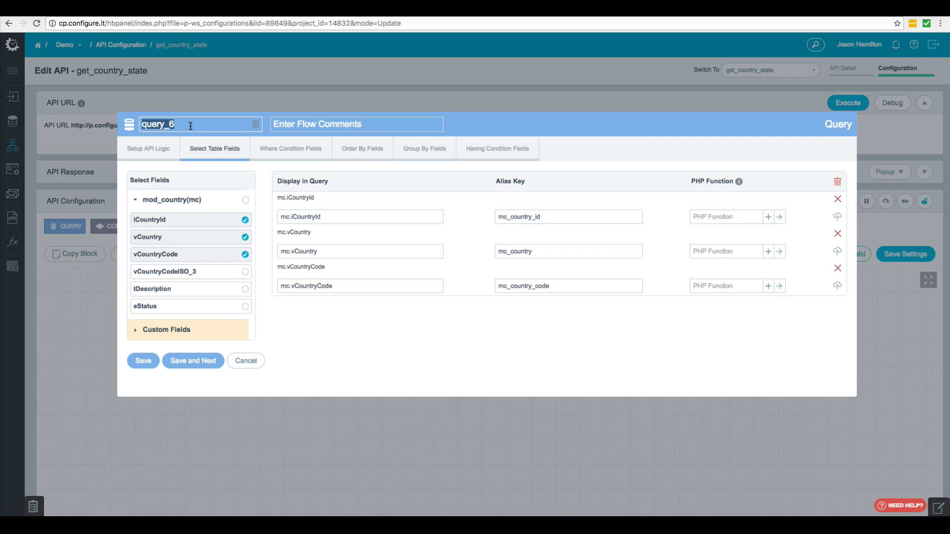
pyautogui.press('BackSpace')
pyautogui.write('get_count')
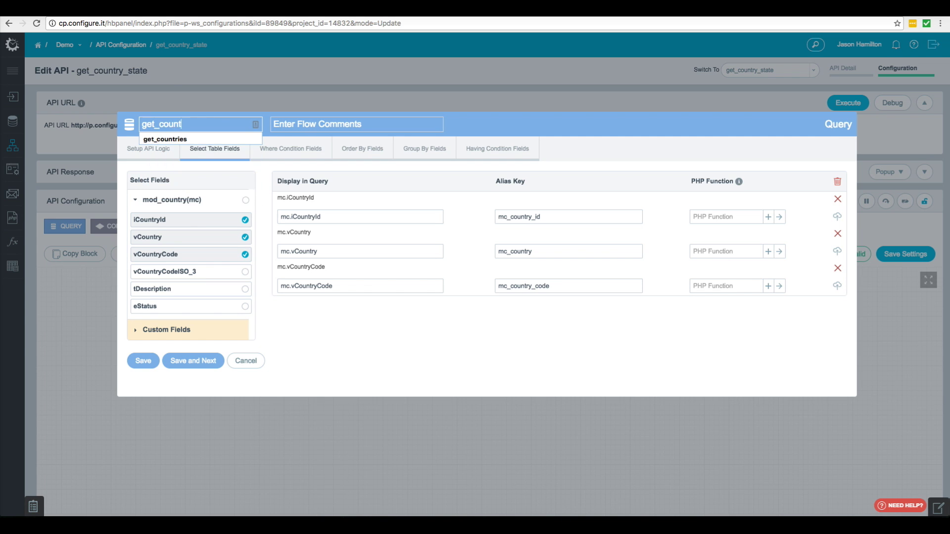
pyautogui.write('ry_list')
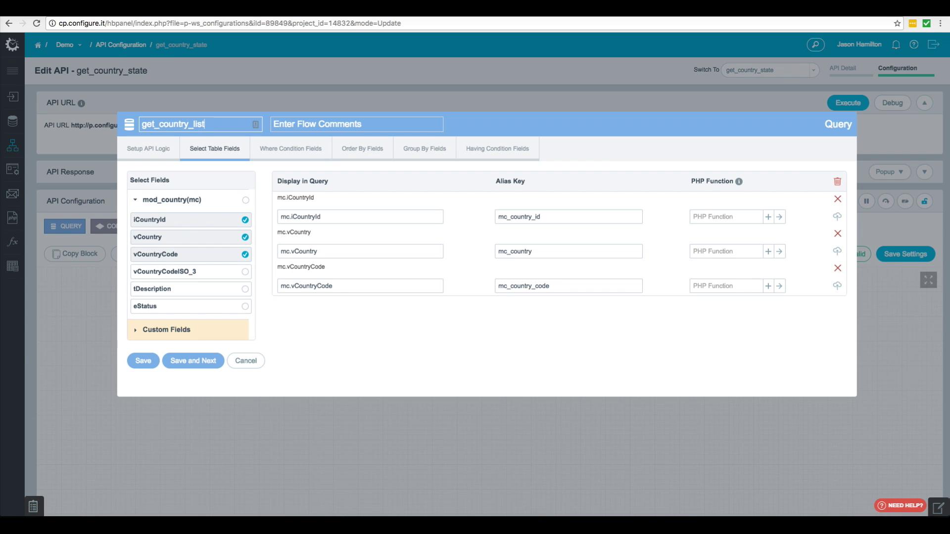
pyautogui.click(143, 362)
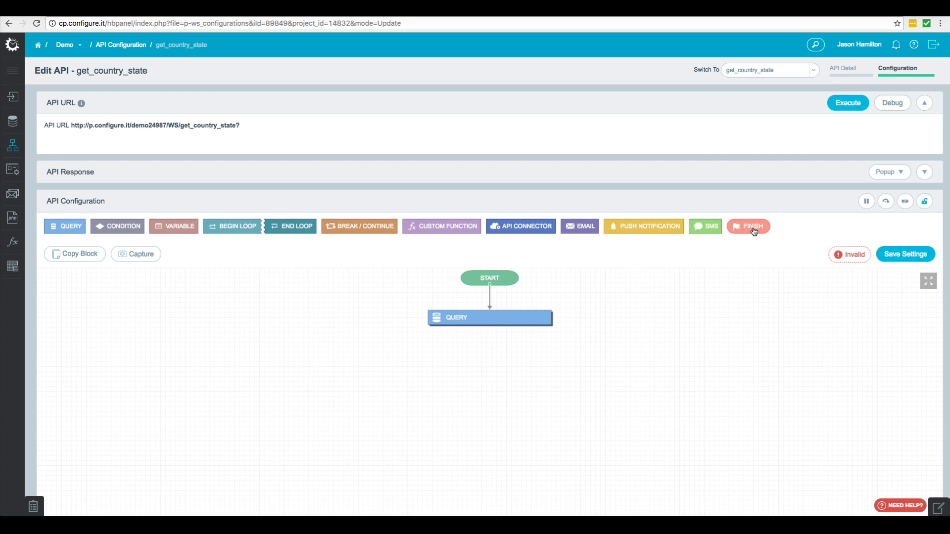
# Add a Finish block after the query with the message "success" and save it
pyautogui.moveTo(748, 226); pyautogui.dragTo(611, 334)
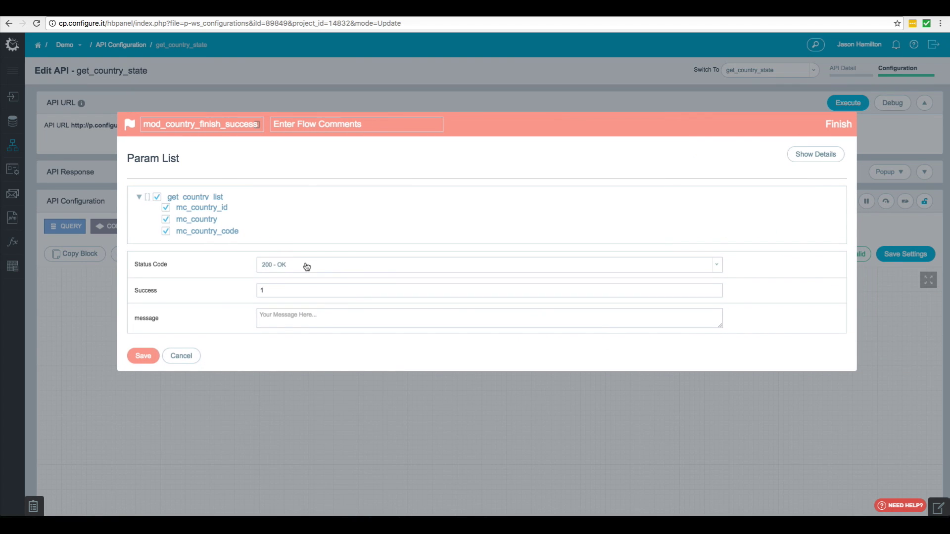
pyautogui.click(297, 317)
pyautogui.write('success')
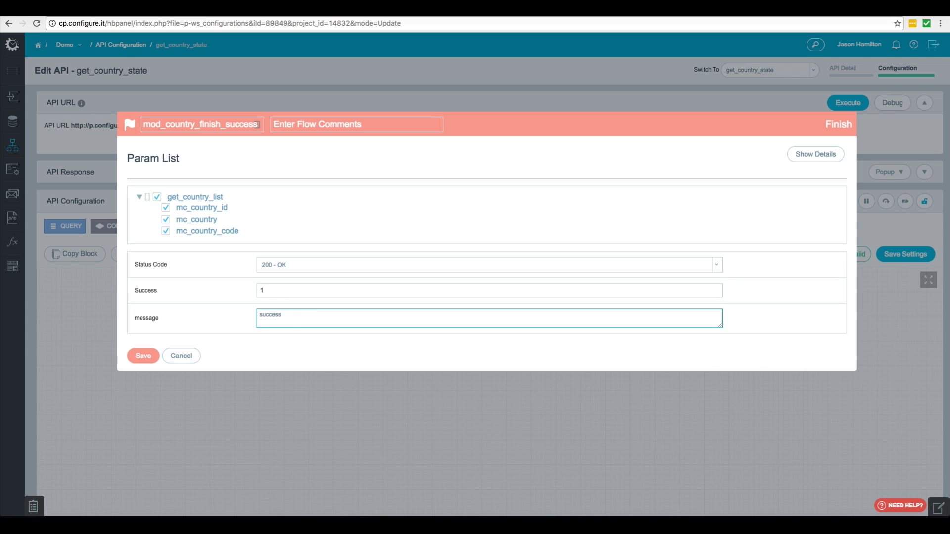
pyautogui.click(136, 353)
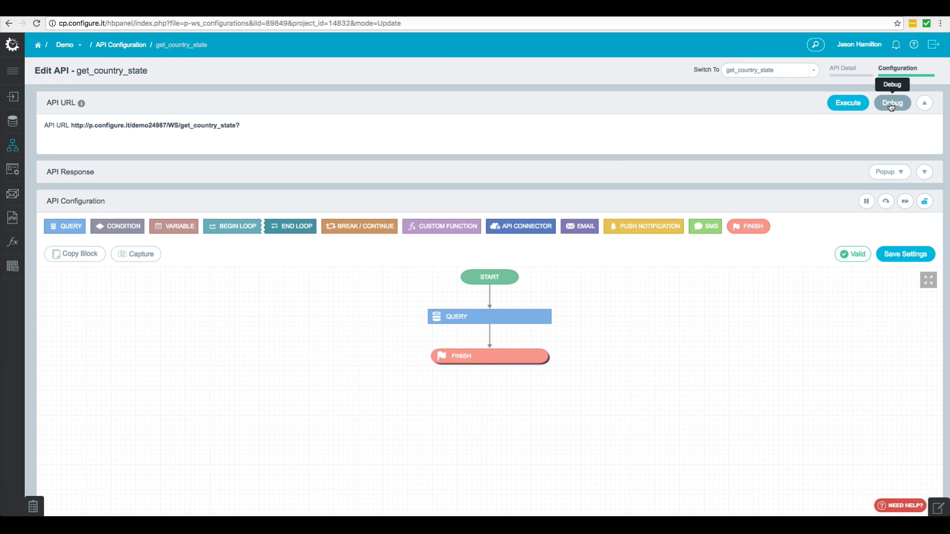
# Debug the API and review the returned country data and query
pyautogui.click(891, 104)
pyautogui.scroll(-10, 183, 276)
pyautogui.scroll(-10, 183, 275)
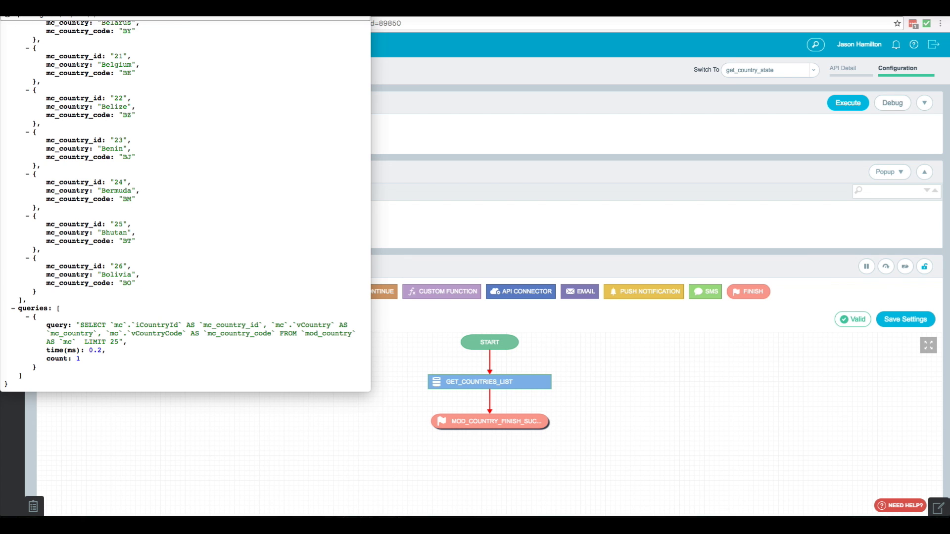
pyautogui.press('Escape')
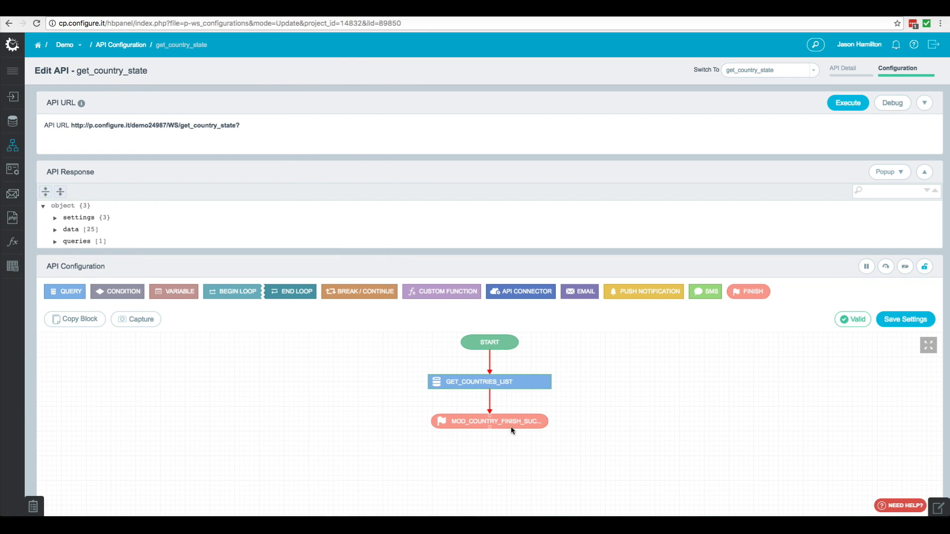
# Insert a condition before the Finish block that tests whether the get_countries_list flow equals Success
pyautogui.rightClick(479, 426)
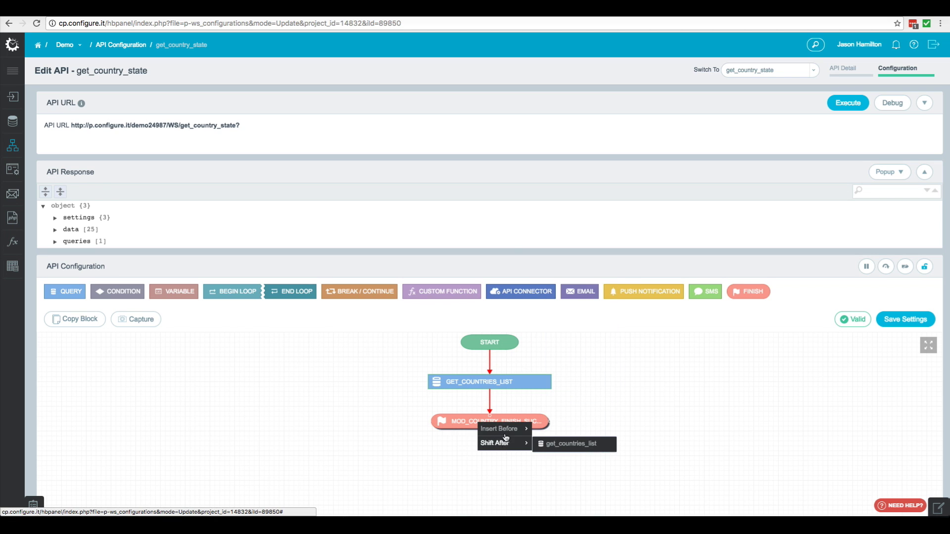
pyautogui.moveTo(505, 429)
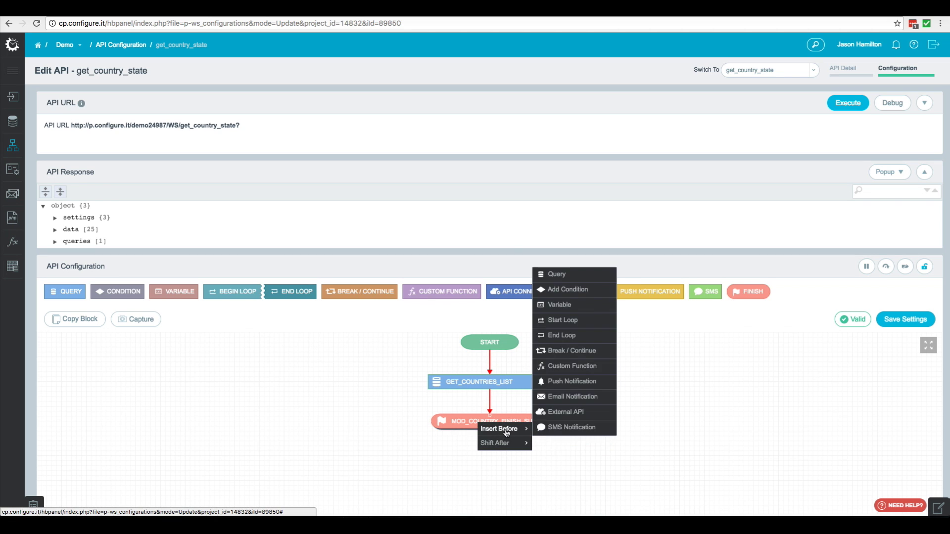
pyautogui.click(563, 302)
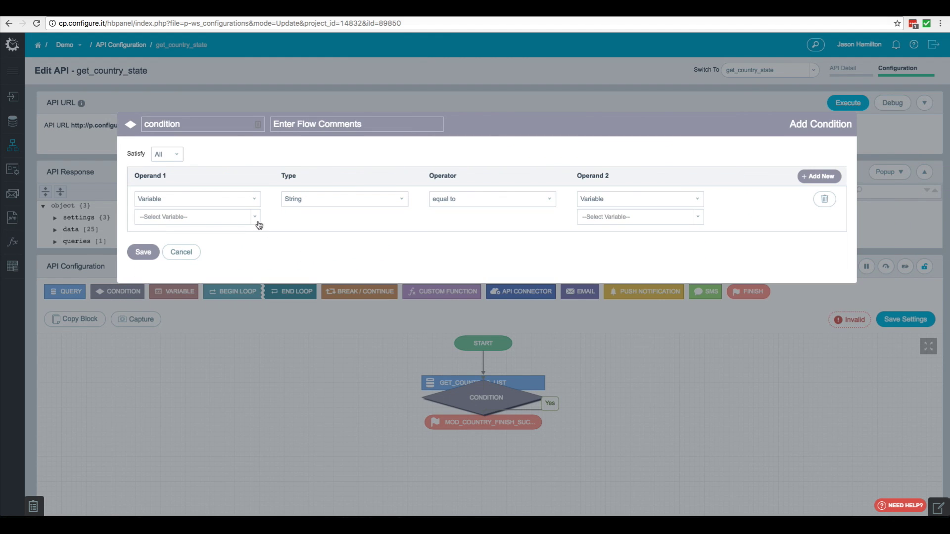
pyautogui.click(255, 200)
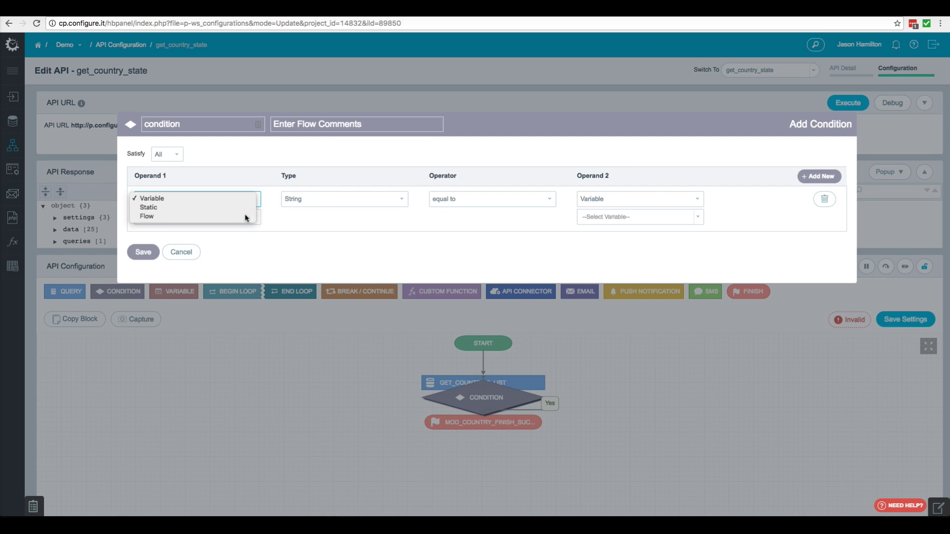
pyautogui.click(245, 217)
pyautogui.click(254, 219)
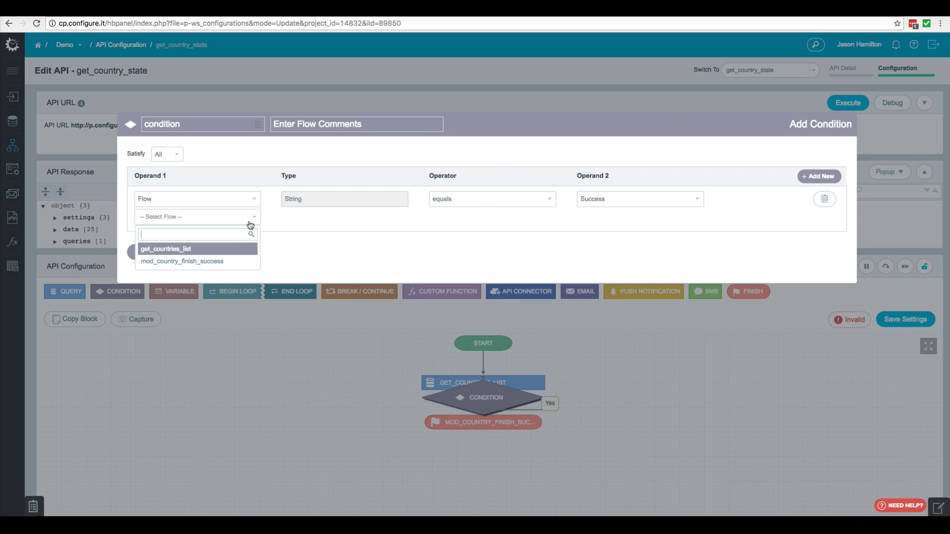
pyautogui.click(174, 249)
pyautogui.click(453, 199)
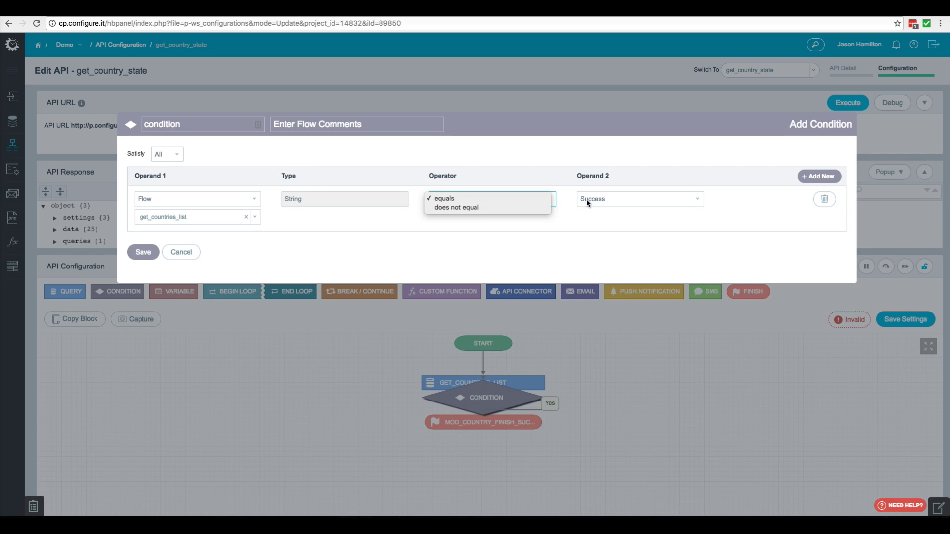
pyautogui.click(602, 199)
pyautogui.click(592, 223)
# Name the condition country_success?, save it, and try to save the flow settings
pyautogui.doubleClick(173, 124)
pyautogui.write('country')
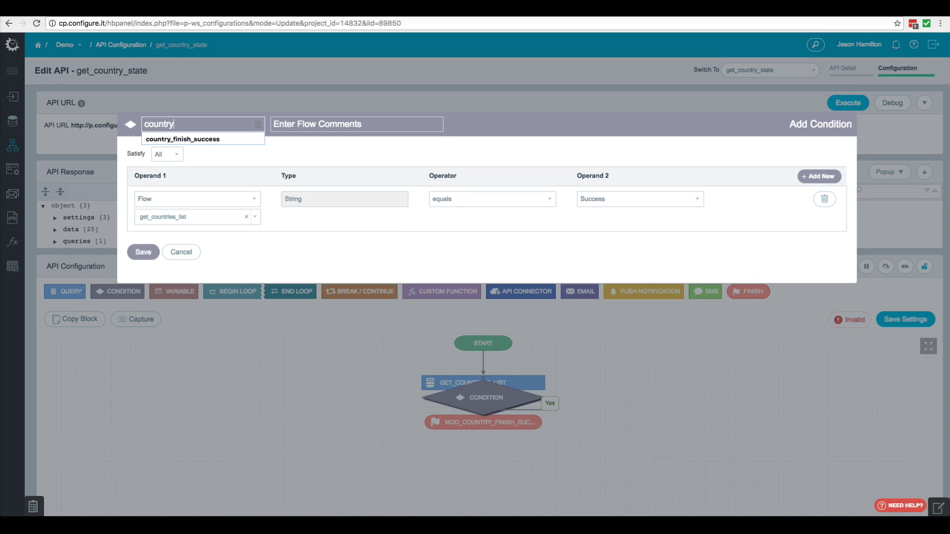
pyautogui.write('_success?')
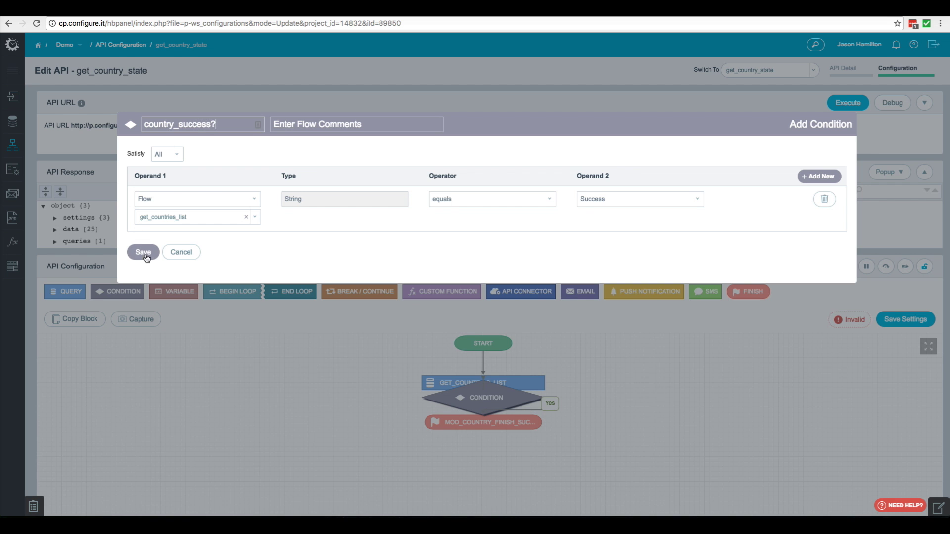
pyautogui.click(139, 251)
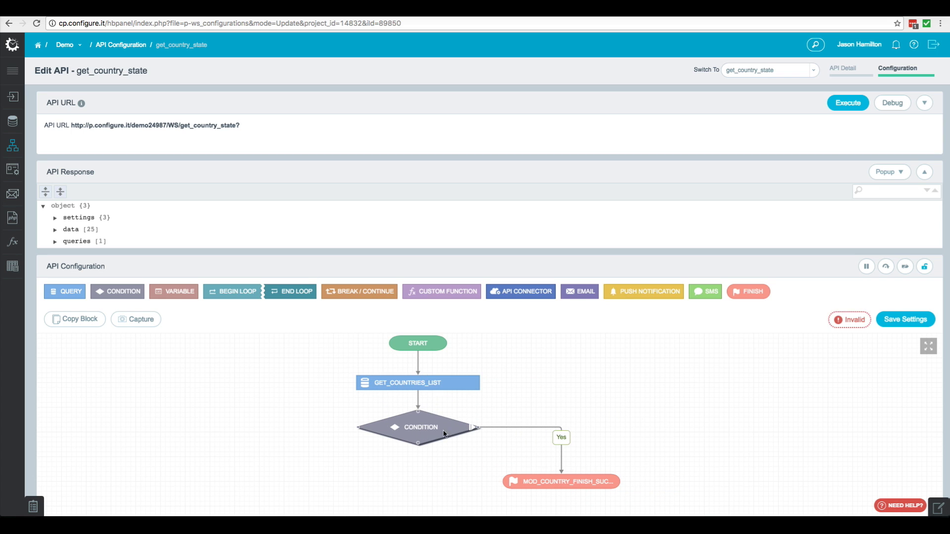
pyautogui.click(910, 320)
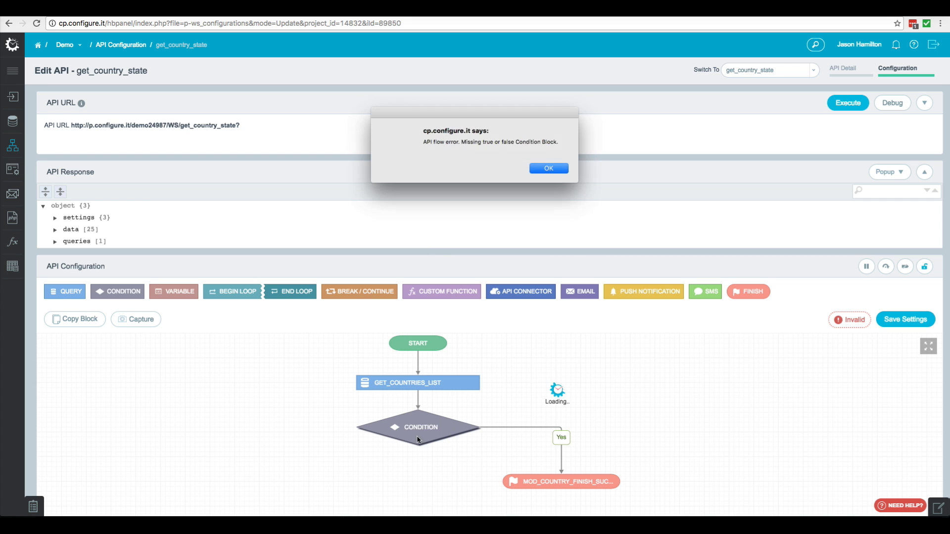
pyautogui.click(549, 169)
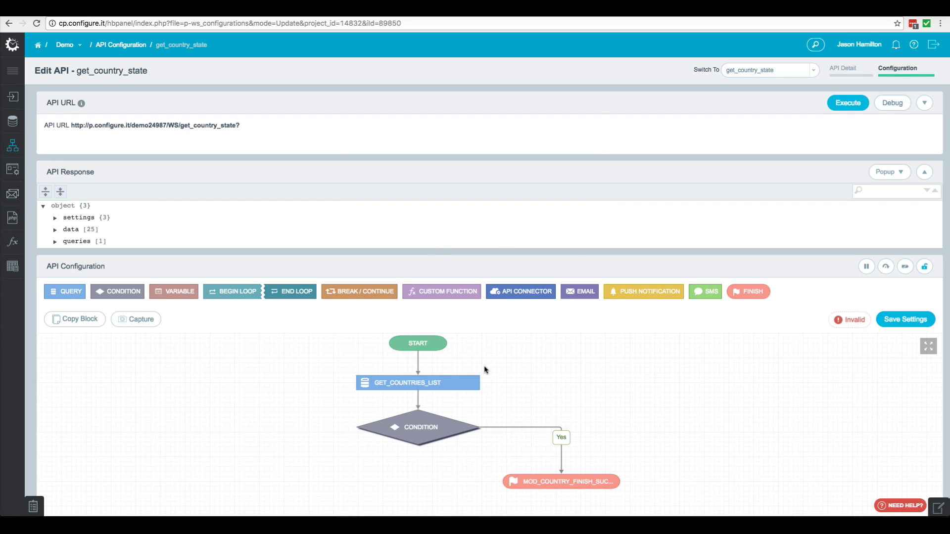
# Insert a Finish block on the No branch of the condition
pyautogui.scroll(-2, 484, 369)
pyautogui.scroll(-1, 485, 369)
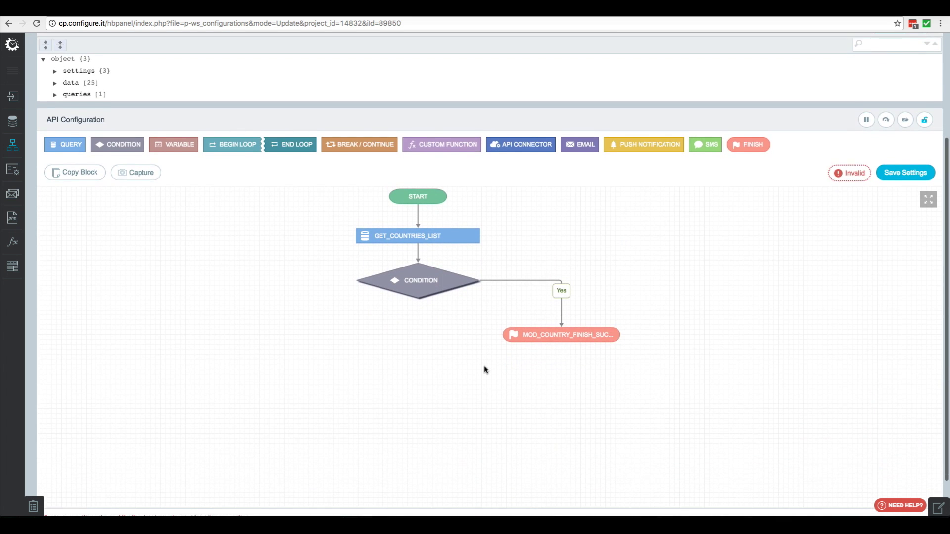
pyautogui.rightClick(381, 287)
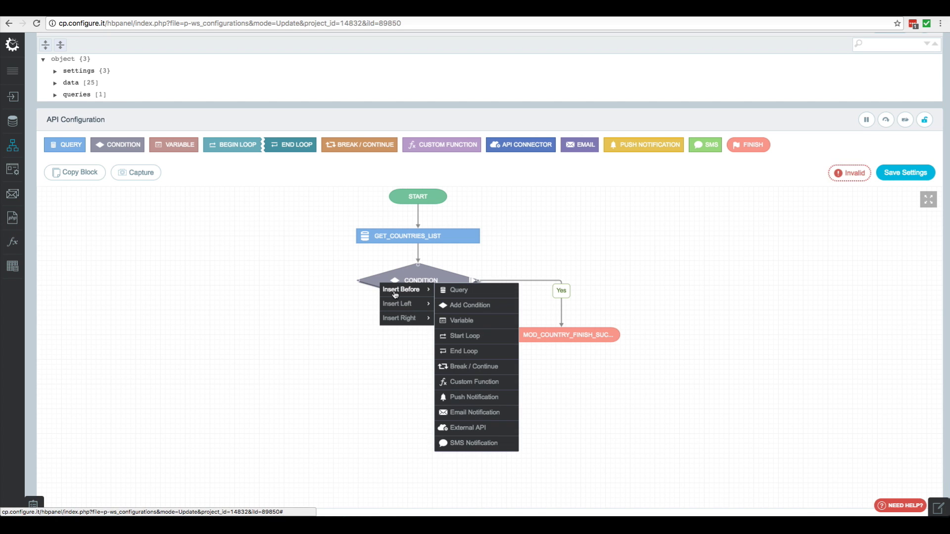
pyautogui.moveTo(394, 320)
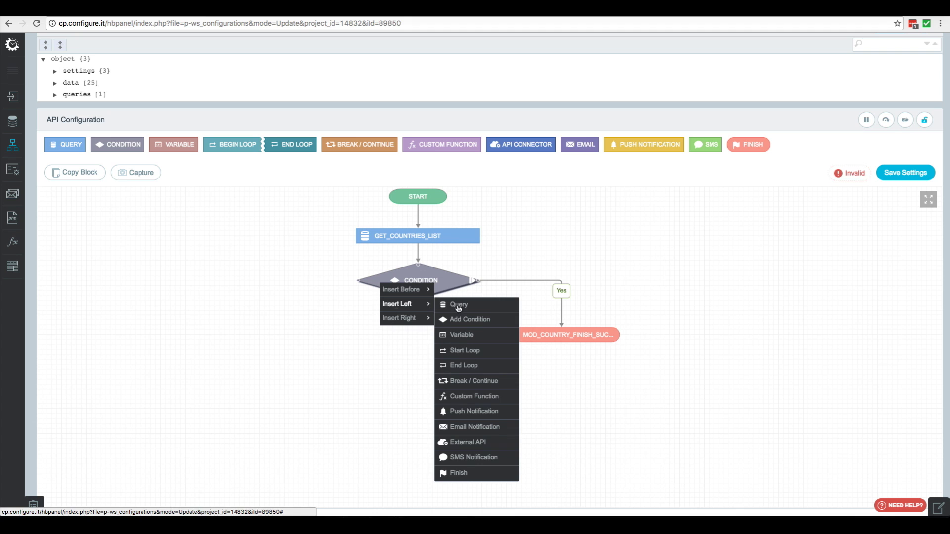
pyautogui.click(458, 473)
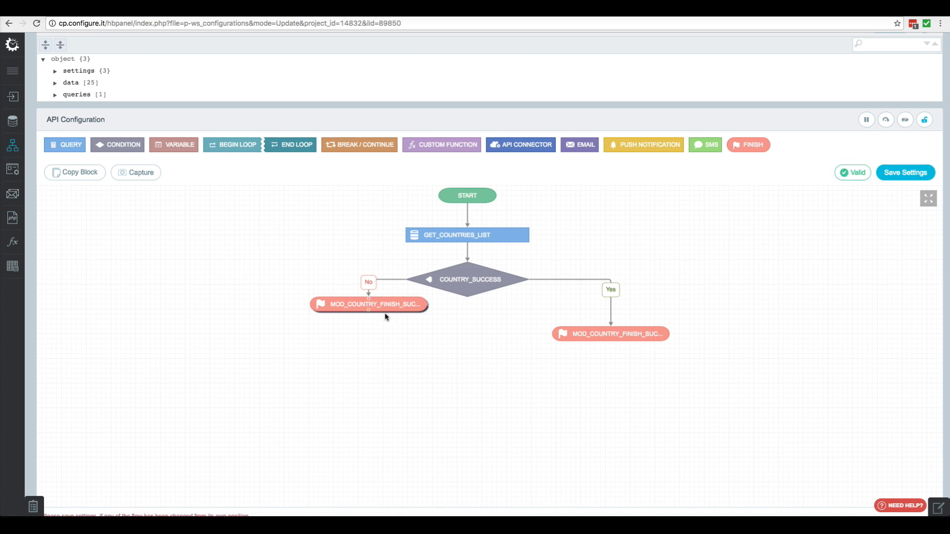
# Configure the No branch's Finish block as mod_country_finish_failure with status code 400 - Bad Request and the message Failure, and save it
pyautogui.doubleClick(373, 308)
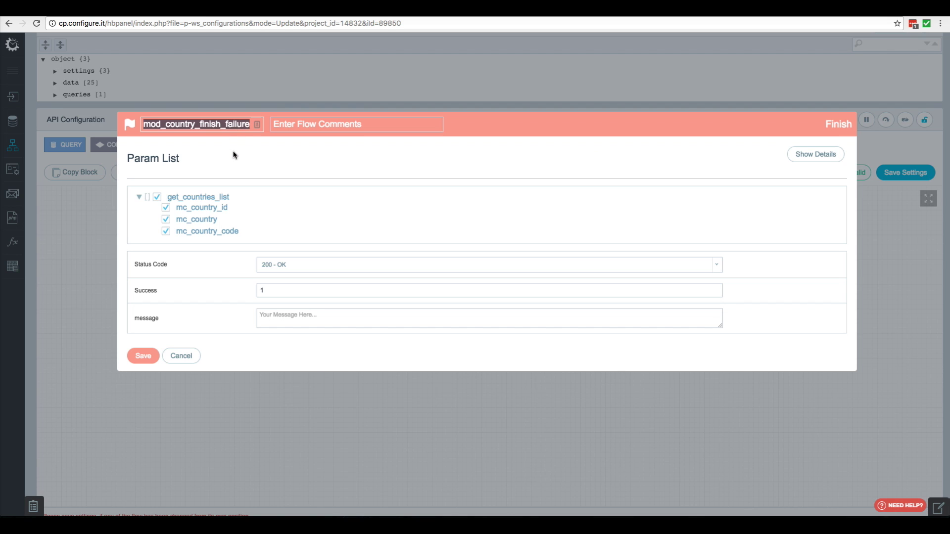
pyautogui.click(272, 266)
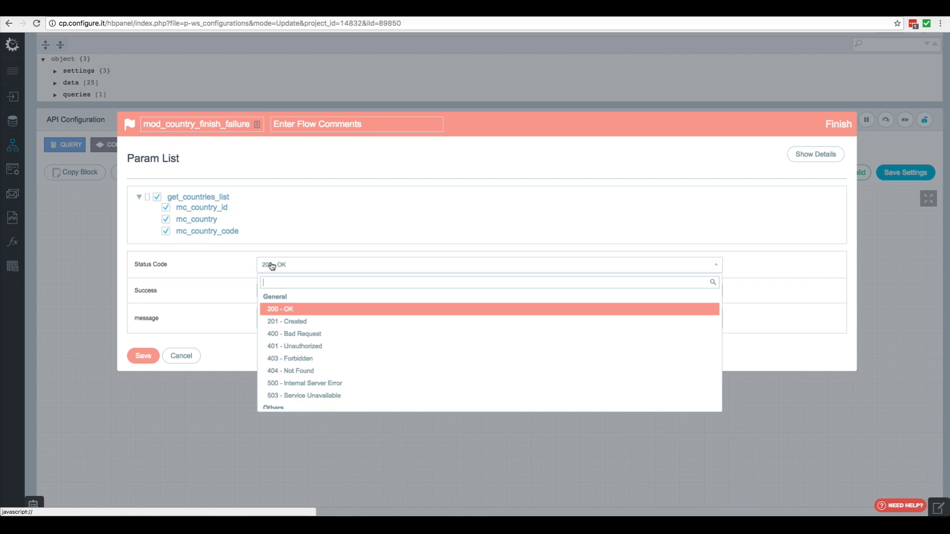
pyautogui.click(306, 334)
pyautogui.click(292, 319)
pyautogui.write('Failure')
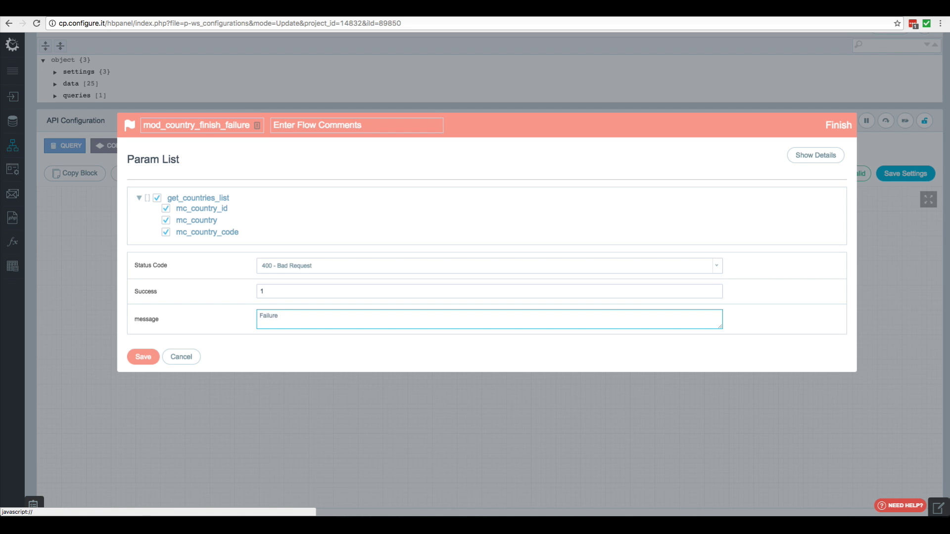
pyautogui.click(143, 357)
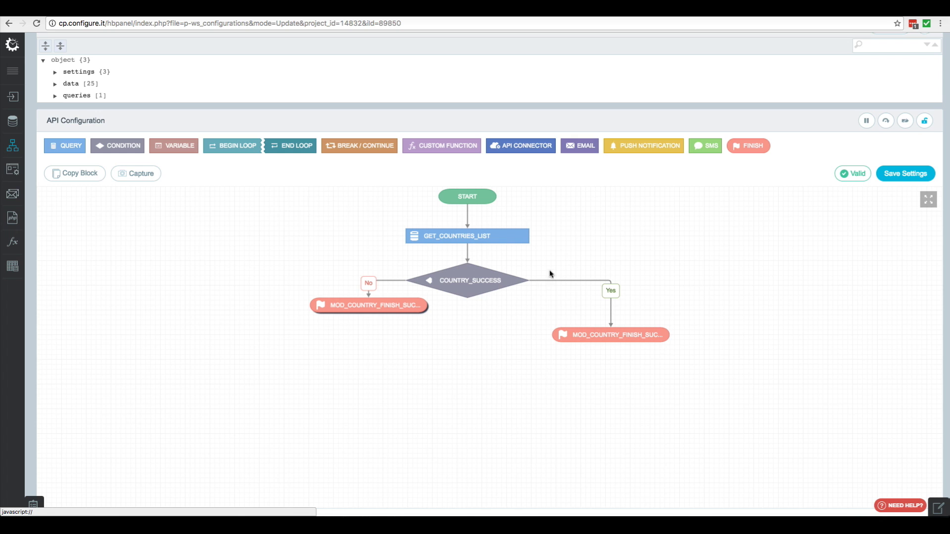
# Insert a Start Loop before the Yes branch's Finish block, using get_countries_list as data source with array iteration, and save it
pyautogui.rightClick(603, 336)
pyautogui.moveTo(624, 343)
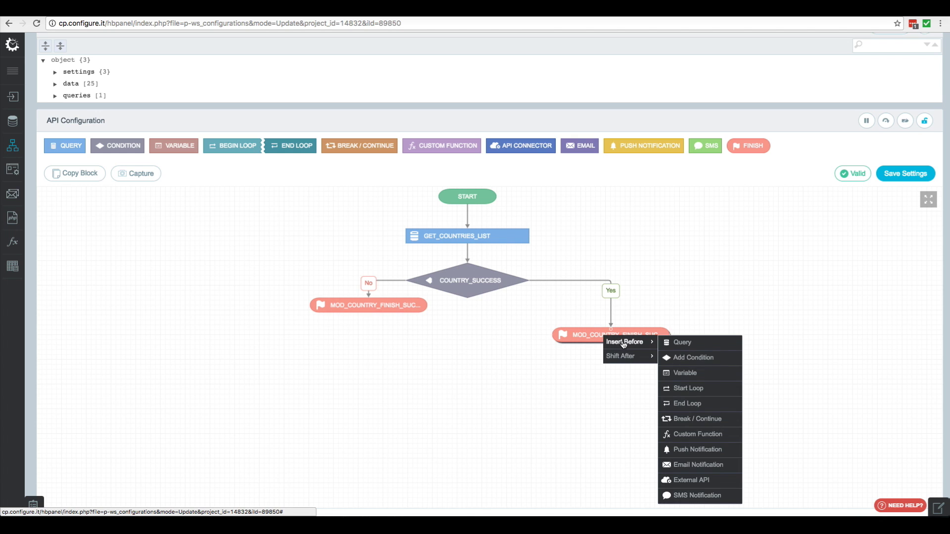
pyautogui.click(686, 389)
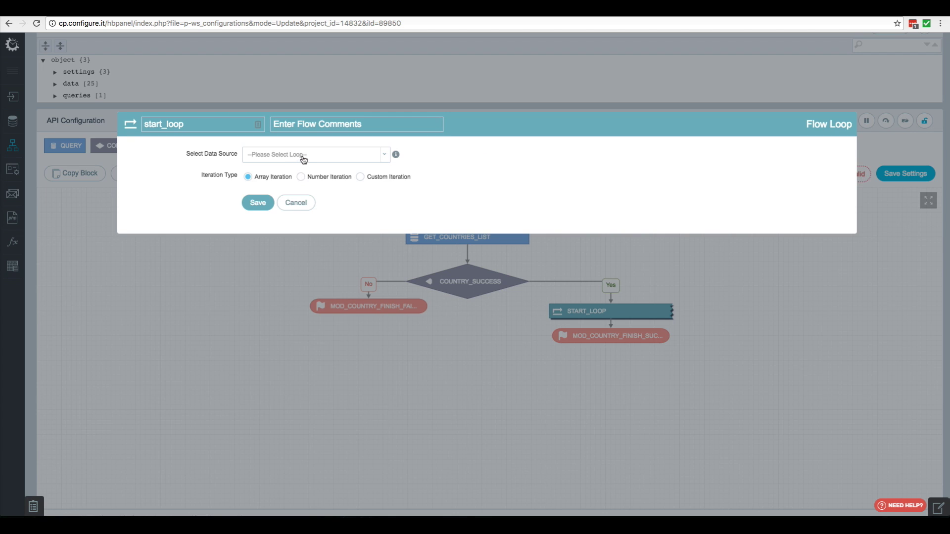
pyautogui.click(303, 159)
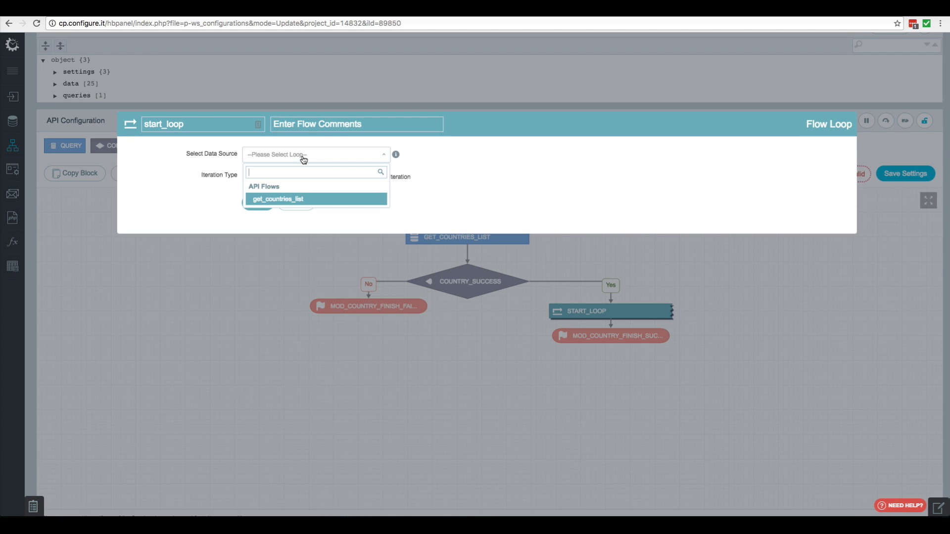
pyautogui.click(279, 200)
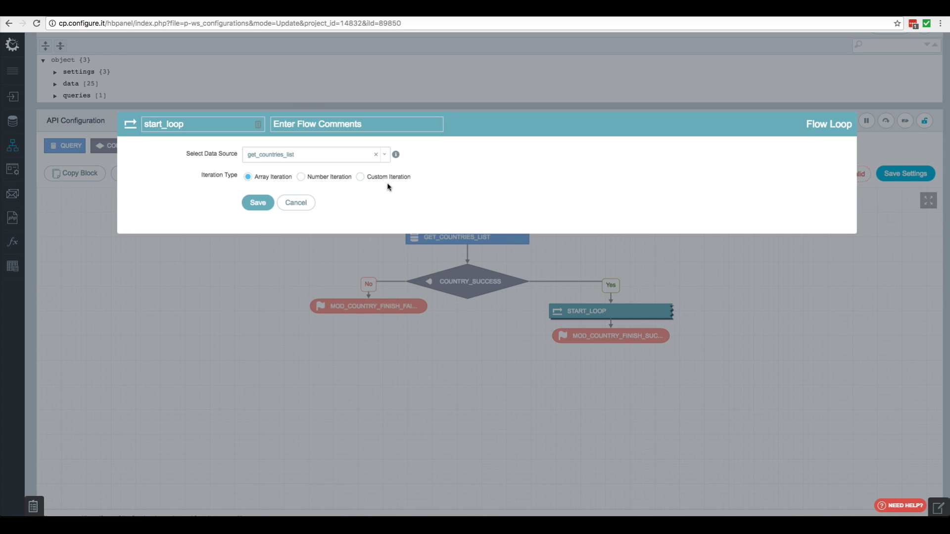
pyautogui.click(260, 206)
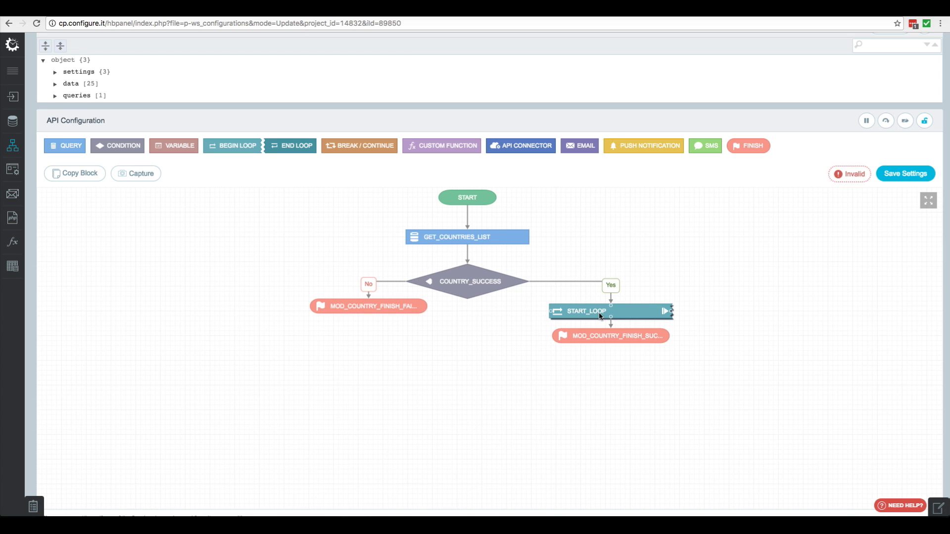
# Insert a query named get_state after the start loop, with mod_state as main table and maximum records set to All
pyautogui.rightClick(599, 313)
pyautogui.moveTo(626, 326)
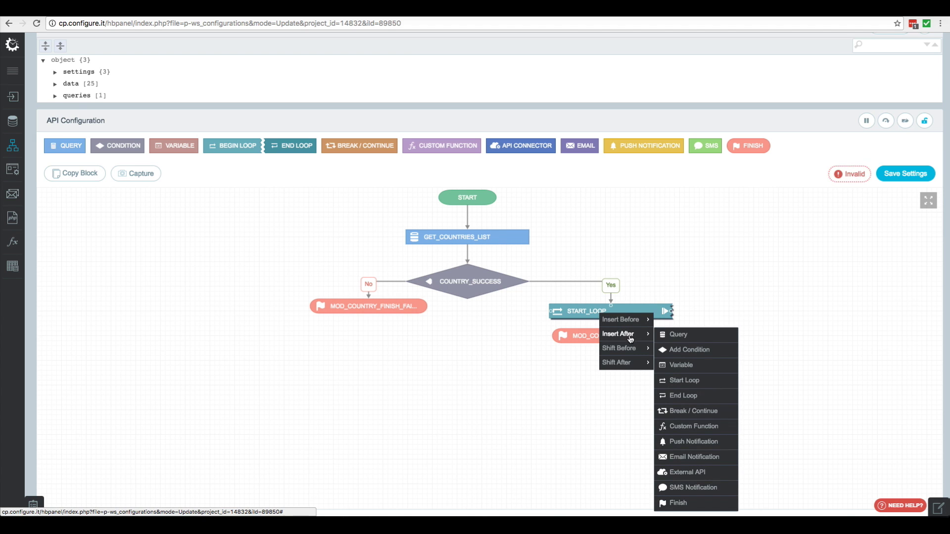
pyautogui.click(680, 335)
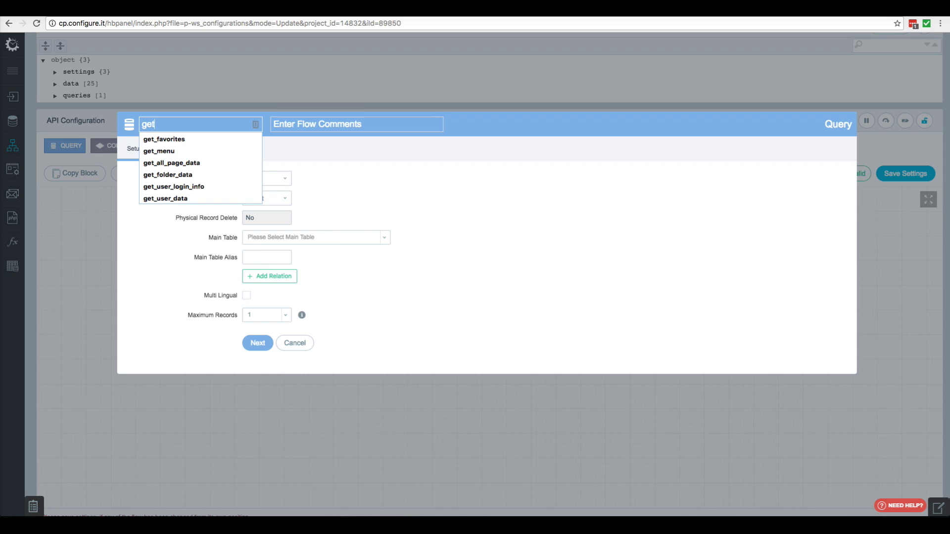
pyautogui.write('state')
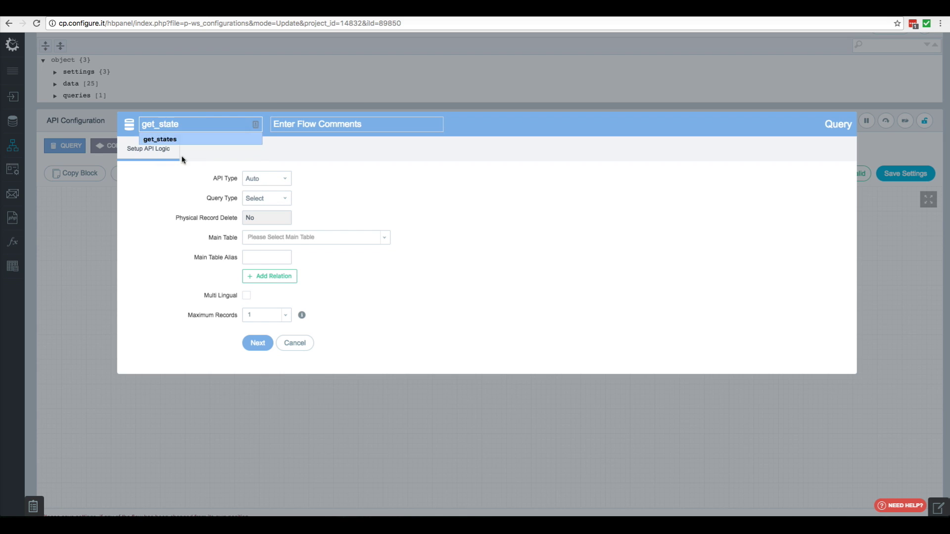
pyautogui.click(282, 238)
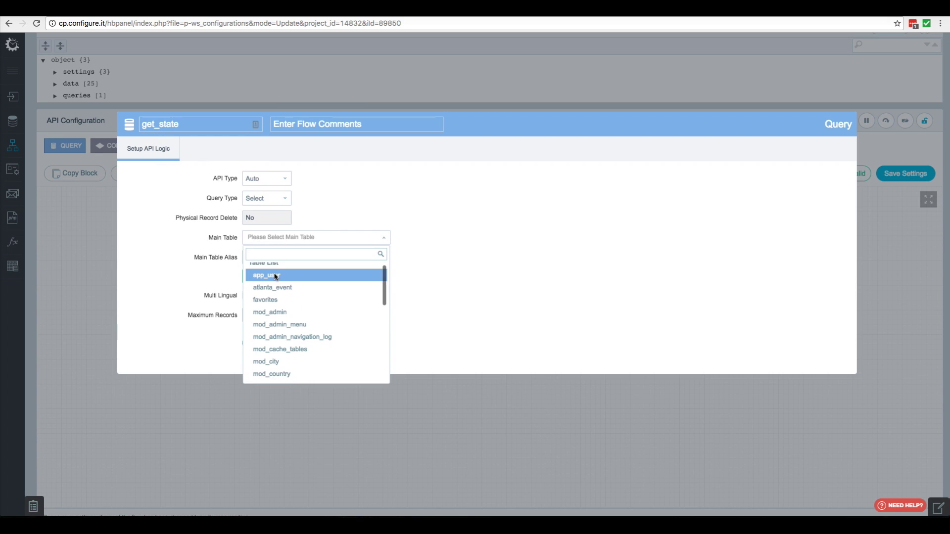
pyautogui.write('mod_state')
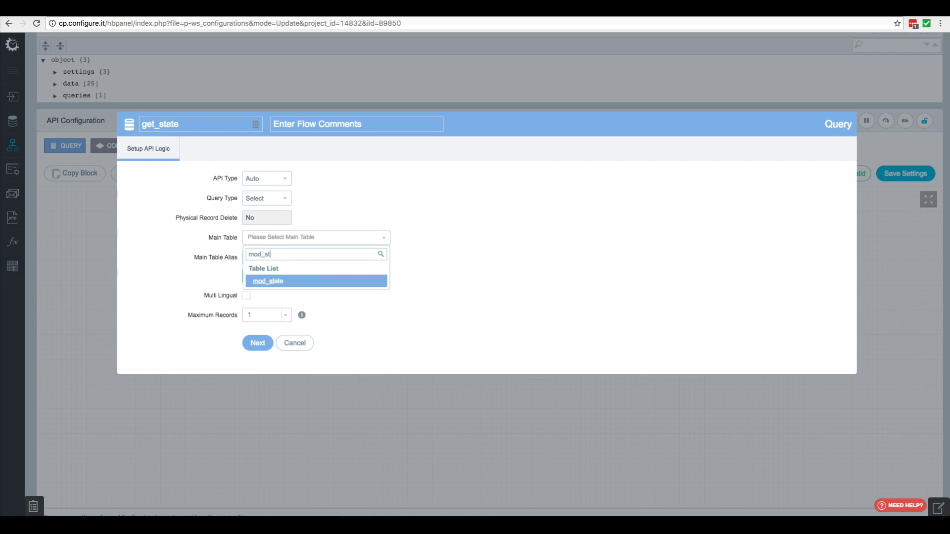
pyautogui.click(273, 282)
pyautogui.click(268, 314)
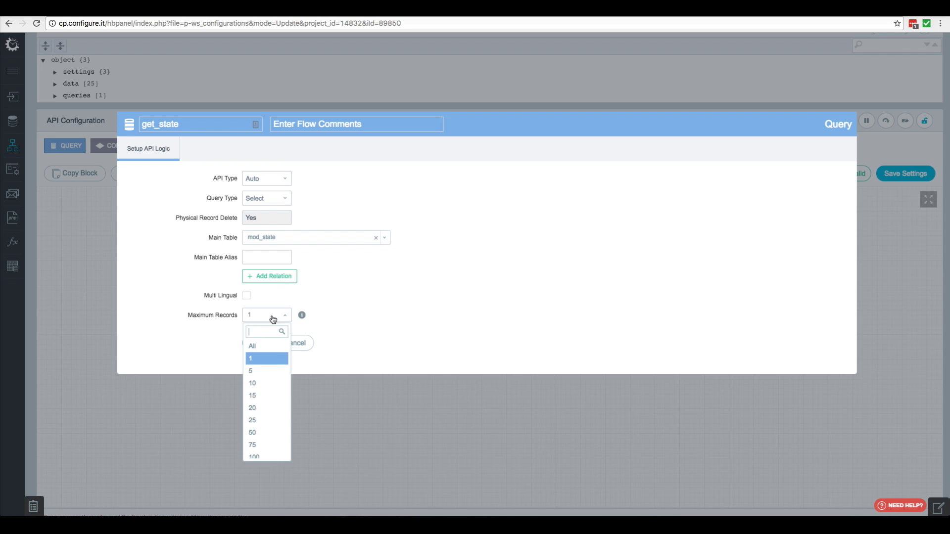
pyautogui.click(255, 343)
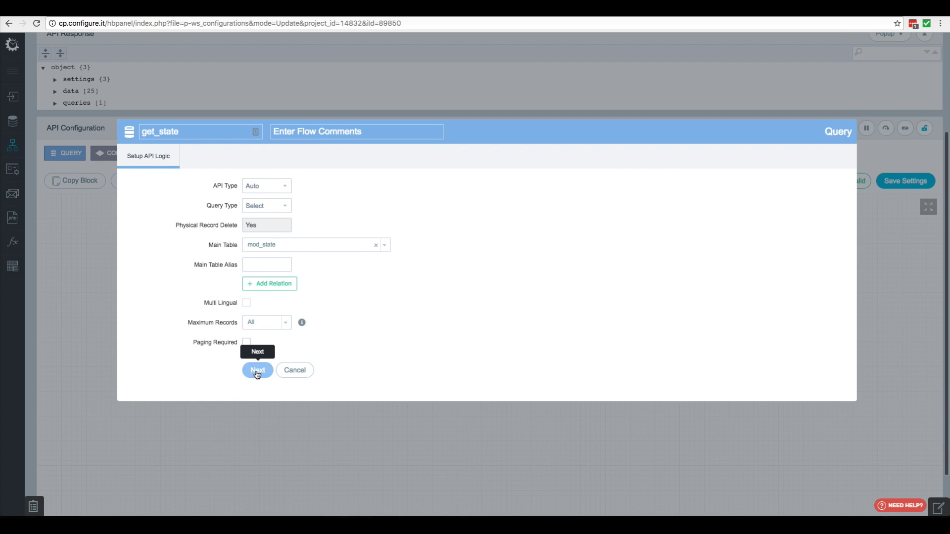
pyautogui.click(257, 365)
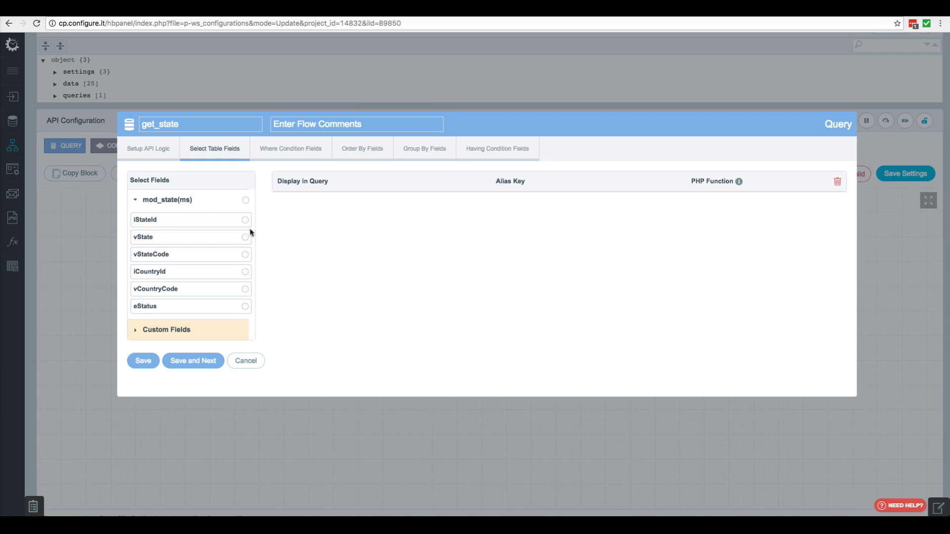
# Select the iStateId, vState and vStateCode fields for the get_state query and continue to the where conditions
pyautogui.click(245, 221)
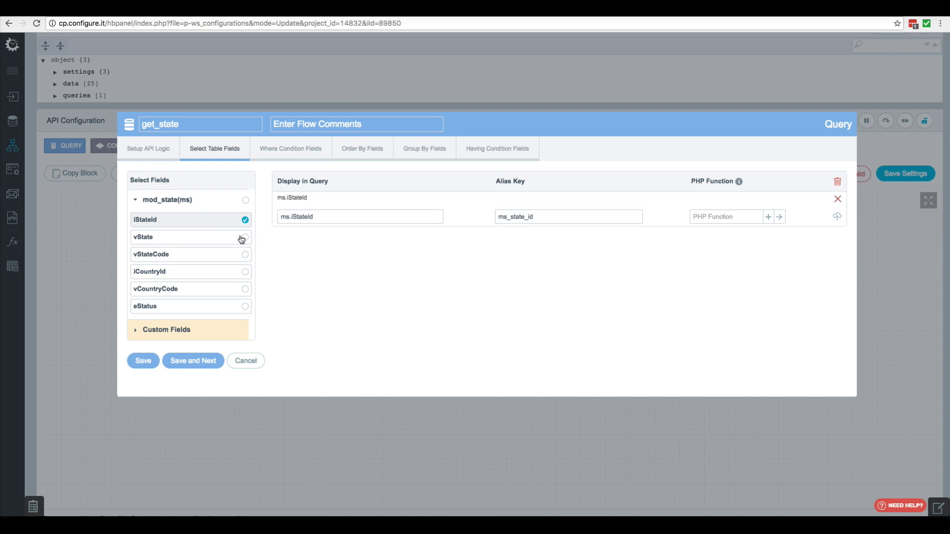
pyautogui.click(241, 238)
pyautogui.click(238, 256)
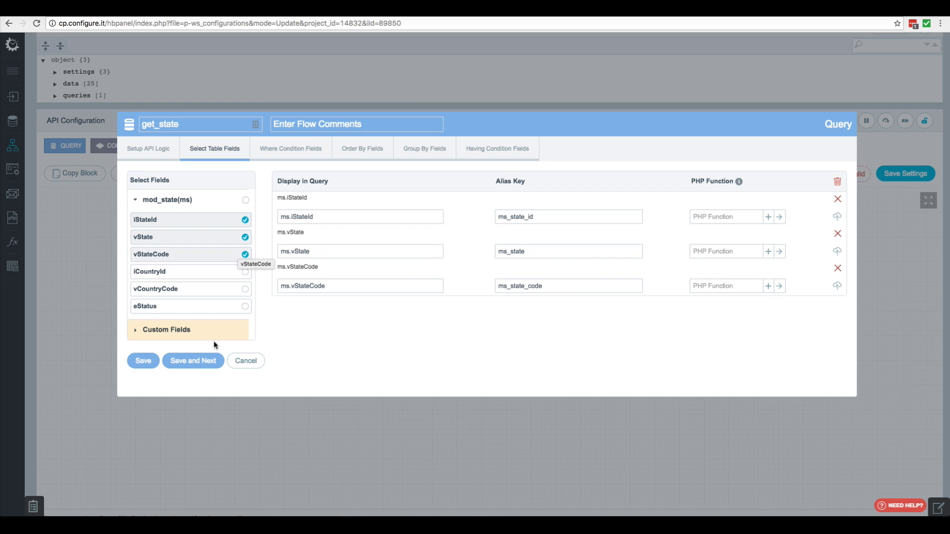
pyautogui.click(194, 360)
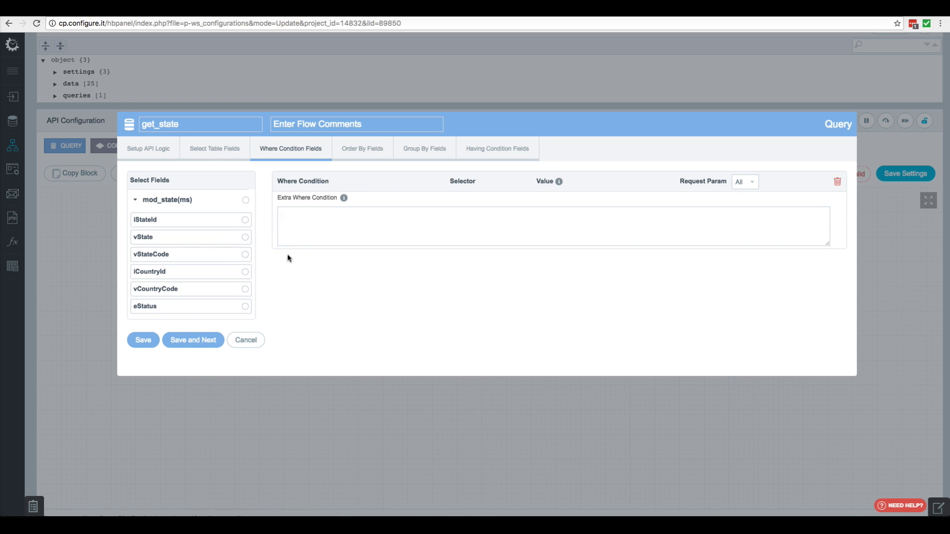
# Add a where condition matching iCountryId to the mc_country_id parameter and save the get_state query
pyautogui.click(176, 271)
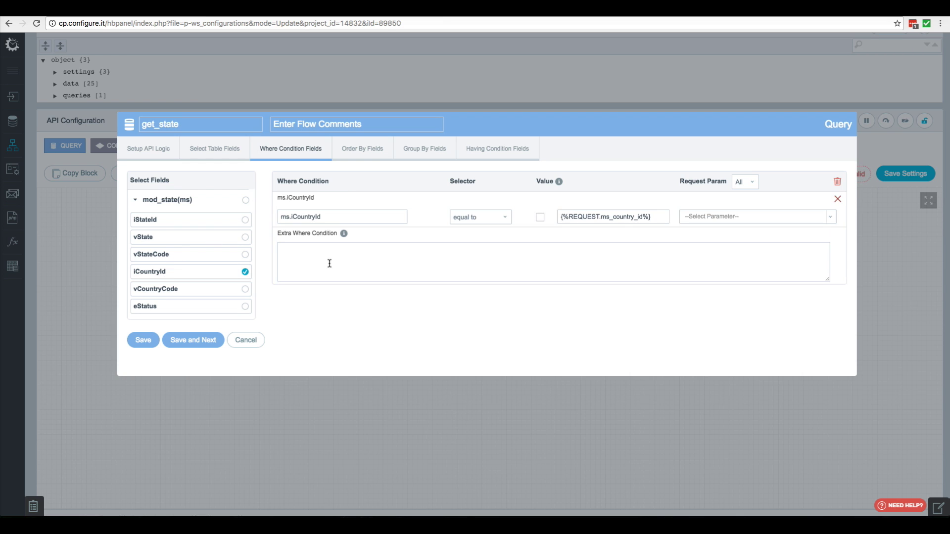
pyautogui.click(730, 220)
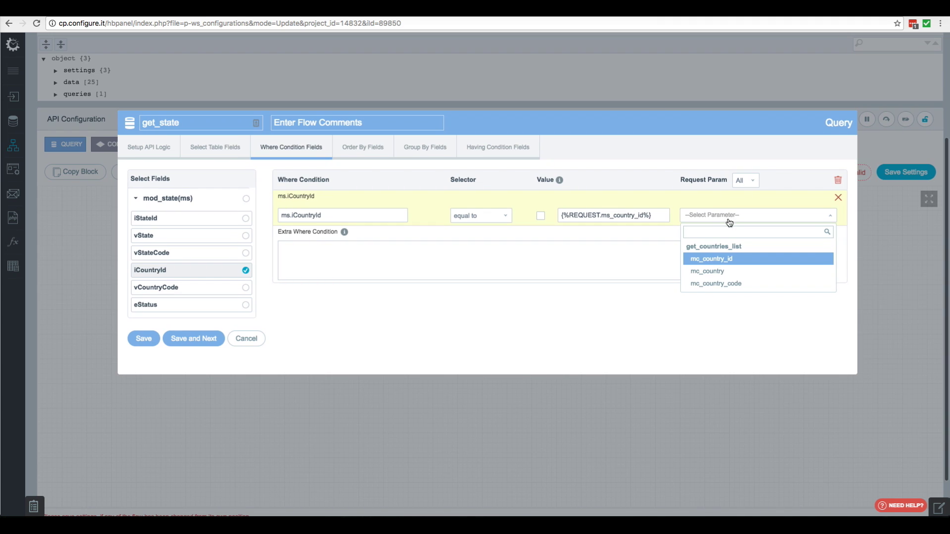
pyautogui.click(717, 261)
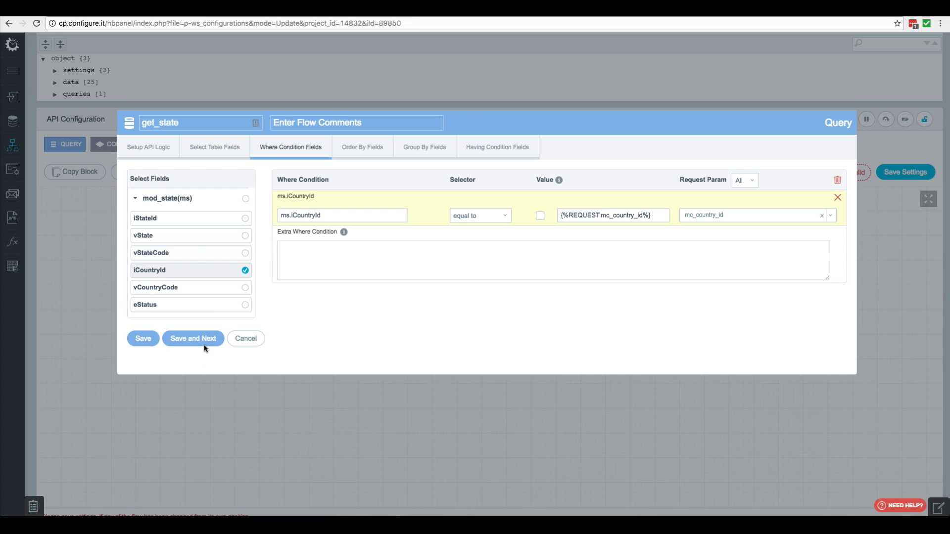
pyautogui.click(144, 340)
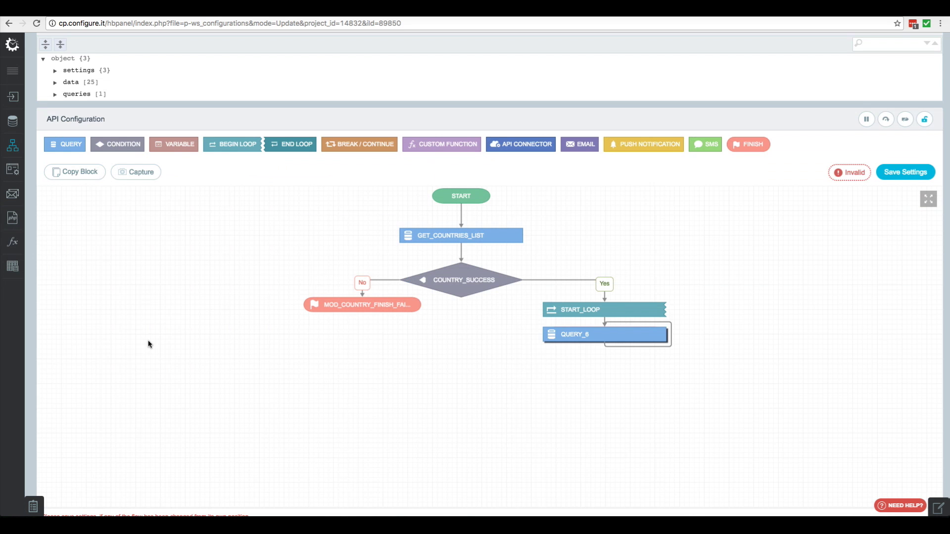
# Rearrange the Yes branch so the query sits under the start loop with the Finish block spaced well below it
pyautogui.moveTo(566, 337); pyautogui.dragTo(583, 423)
pyautogui.moveTo(628, 349); pyautogui.dragTo(555, 345)
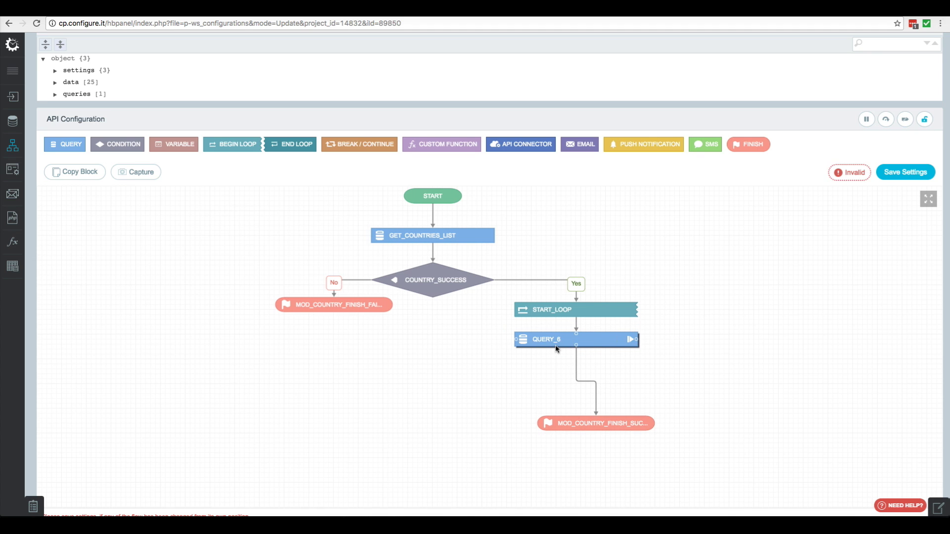
pyautogui.moveTo(596, 423); pyautogui.dragTo(581, 424)
# Insert an End Loop after the state query, link it to start_loop, and save it
pyautogui.rightClick(604, 341)
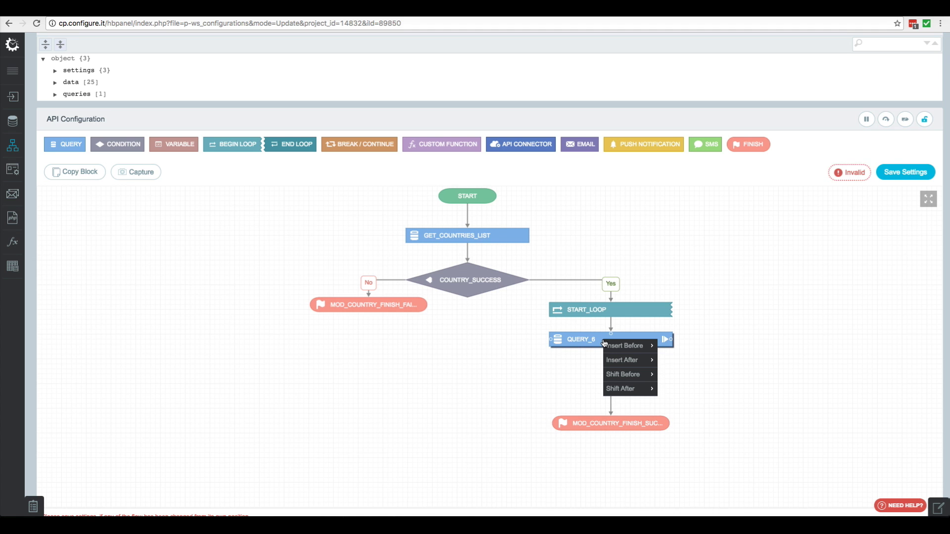
pyautogui.moveTo(626, 361)
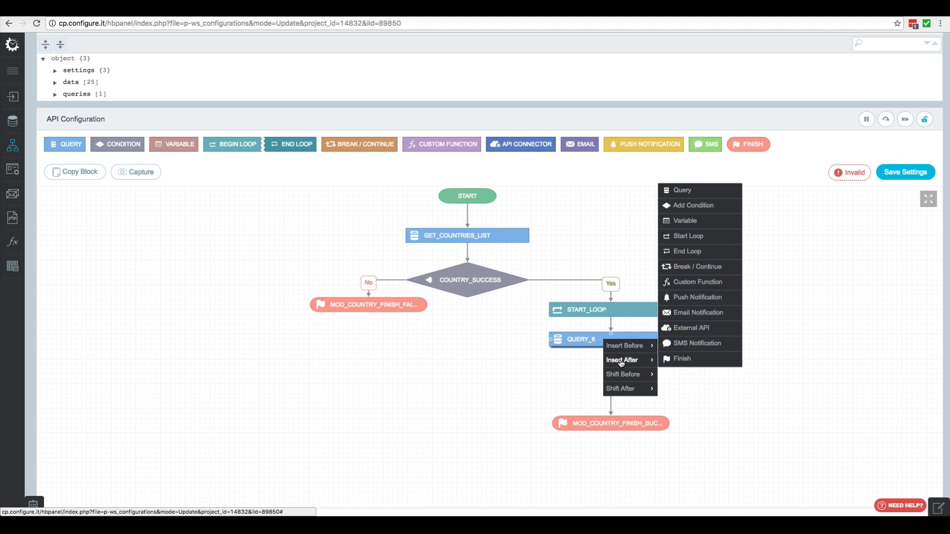
pyautogui.click(682, 251)
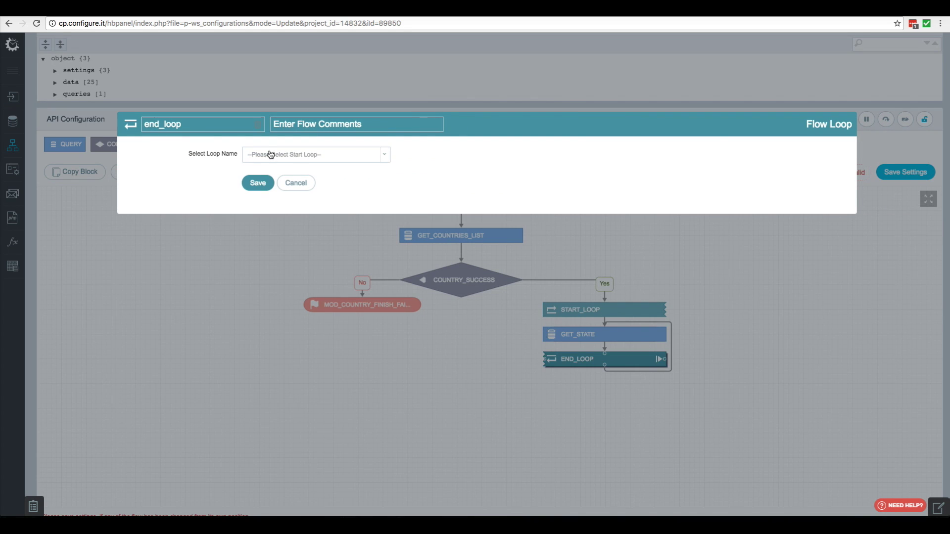
pyautogui.click(271, 155)
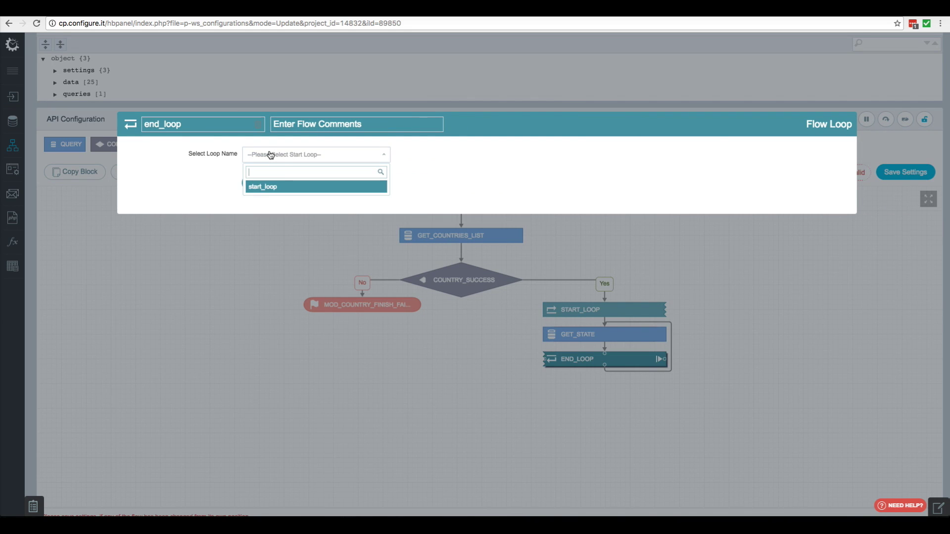
pyautogui.click(268, 187)
pyautogui.click(258, 183)
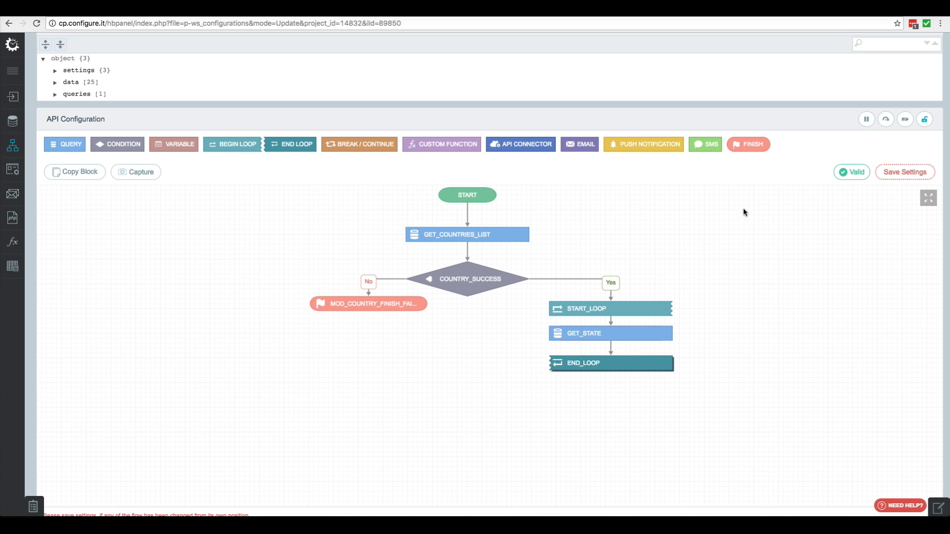
# Add a Finish block after the end loop that also outputs all get_state fields, with the message success, and save it
pyautogui.moveTo(749, 145); pyautogui.dragTo(744, 312)
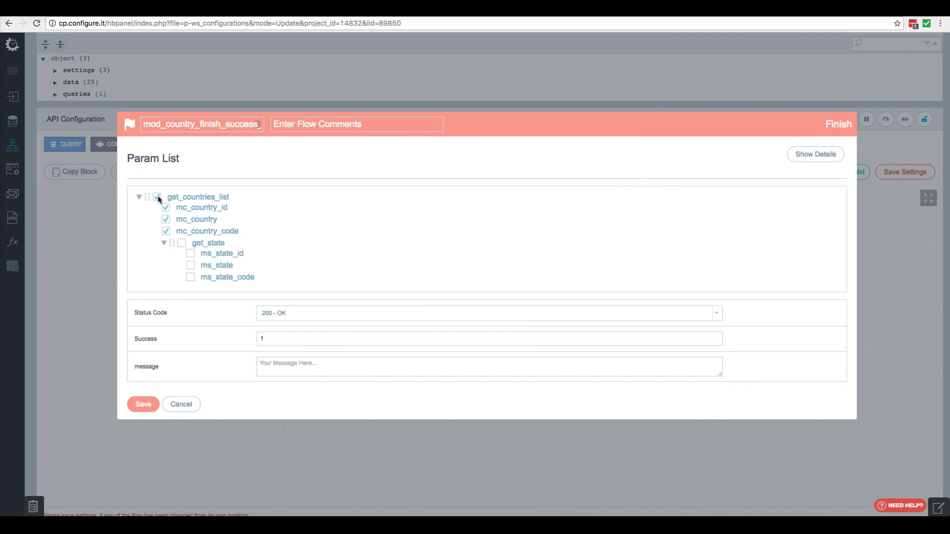
pyautogui.click(182, 243)
pyautogui.click(286, 367)
pyautogui.write('success')
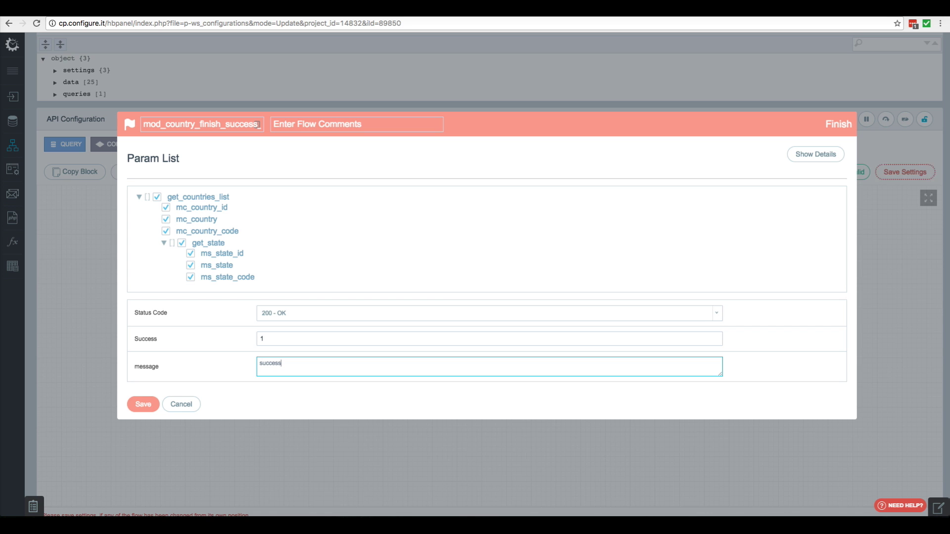
pyautogui.click(141, 405)
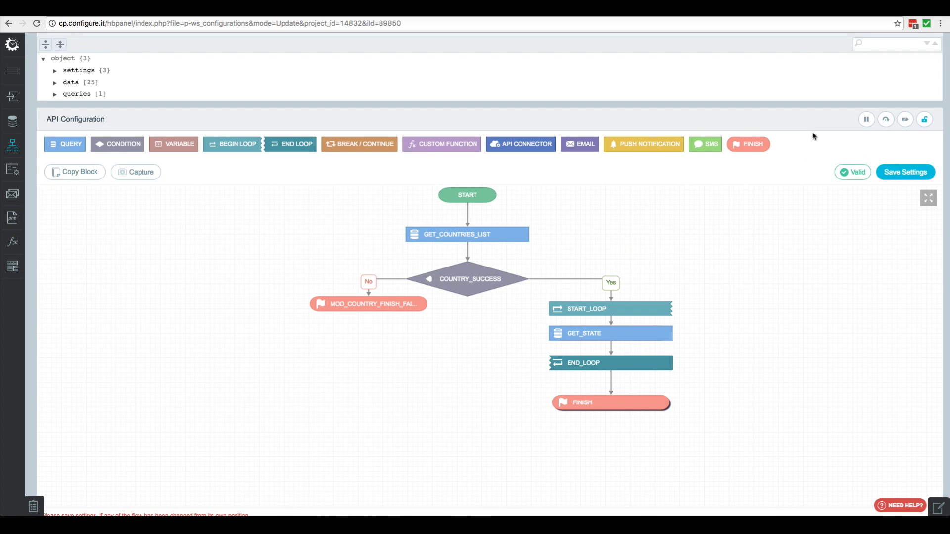
# Debug the get_country_state API and examine the states nested under each country in the response
pyautogui.scroll(3, 808, 166)
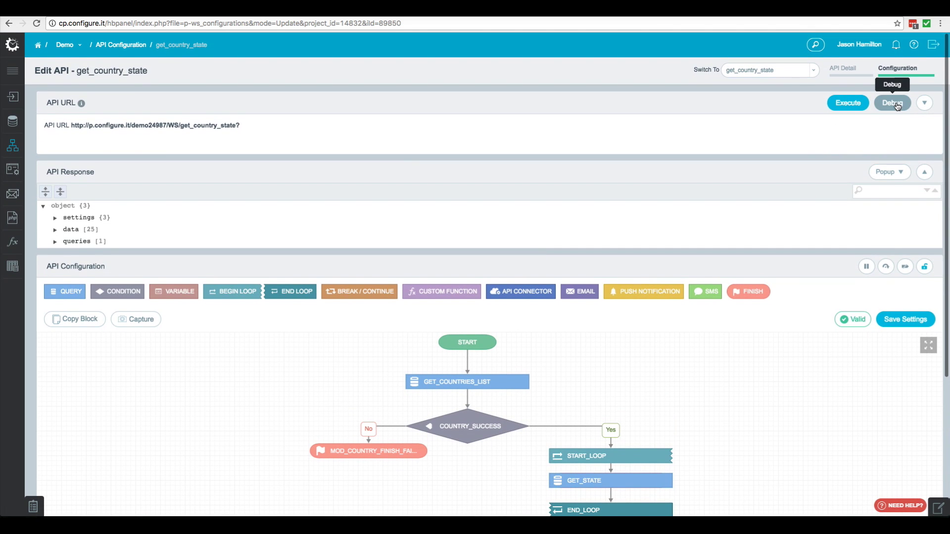
pyautogui.click(894, 103)
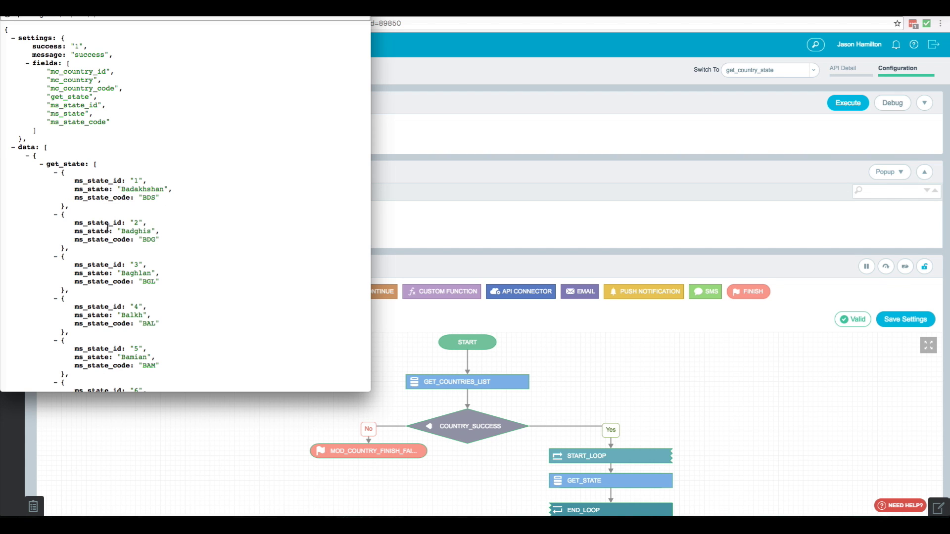
pyautogui.scroll(-11, 108, 228)
pyautogui.scroll(-13, 108, 228)
pyautogui.scroll(-4, 107, 228)
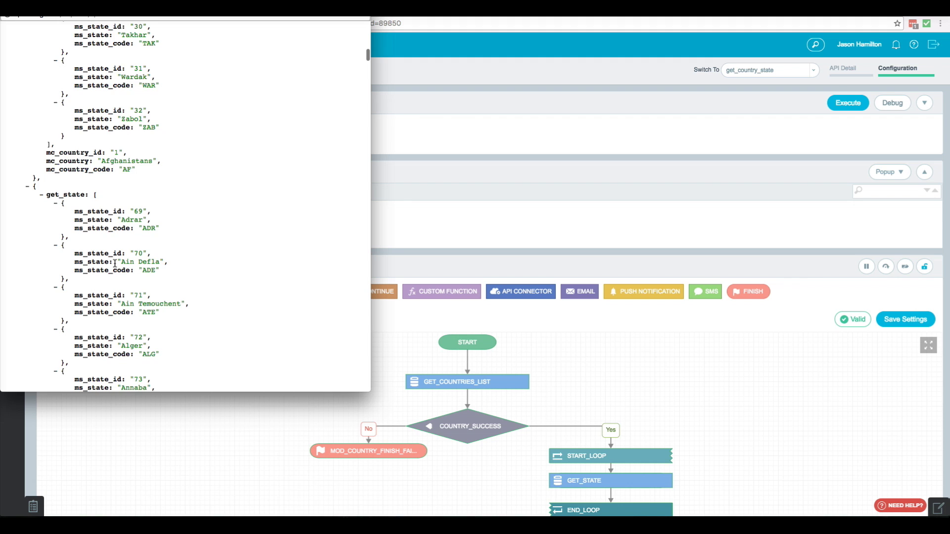
pyautogui.scroll(-4, 114, 263)
pyautogui.scroll(-10, 115, 263)
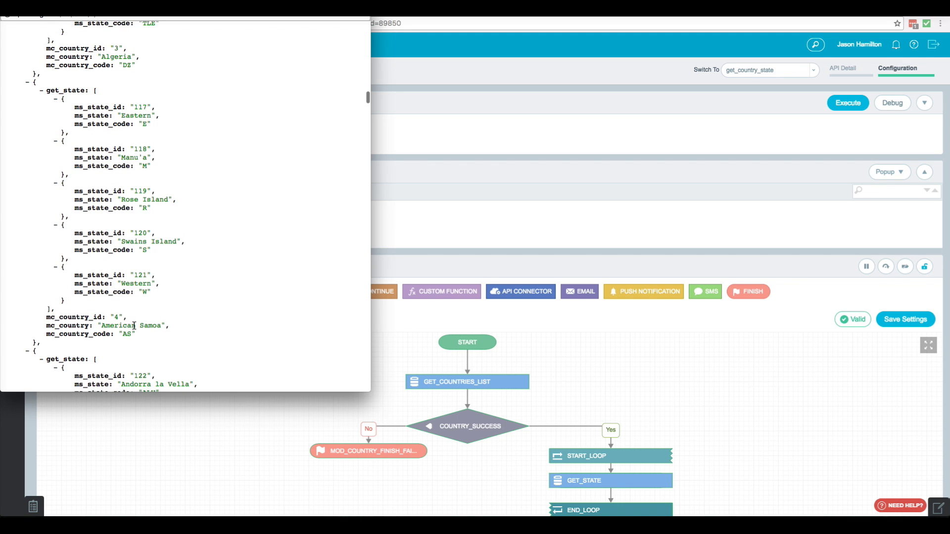
pyautogui.scroll(-10, 134, 326)
pyautogui.scroll(-6, 134, 326)
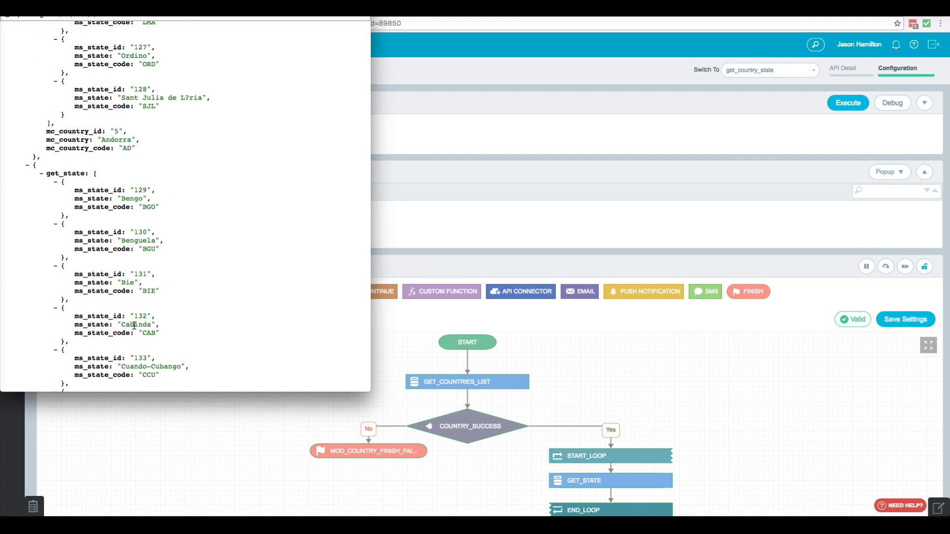